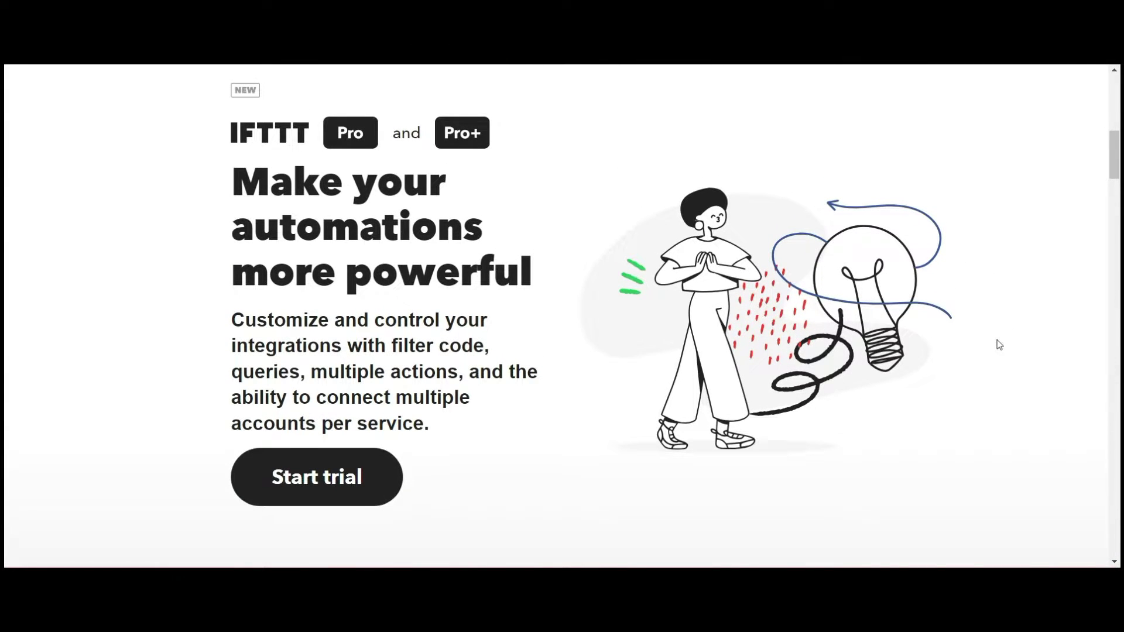
# - Scroll through the IFTTT Pro plans page and its example automations
pyautogui.scroll(-10, 1006, 336)
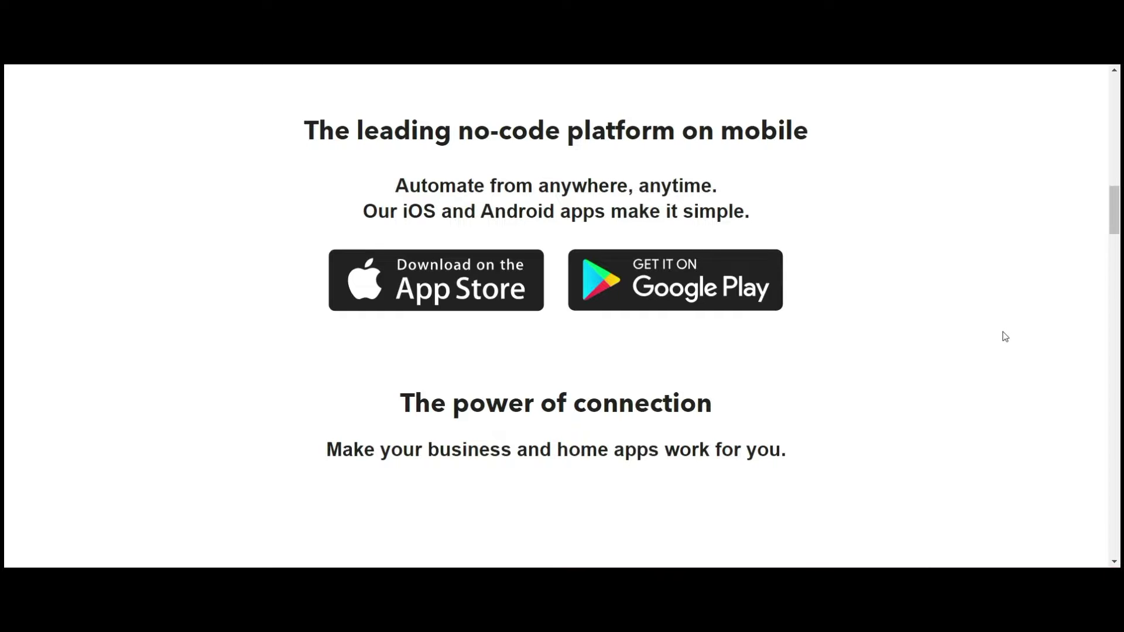
pyautogui.scroll(-7, 1005, 337)
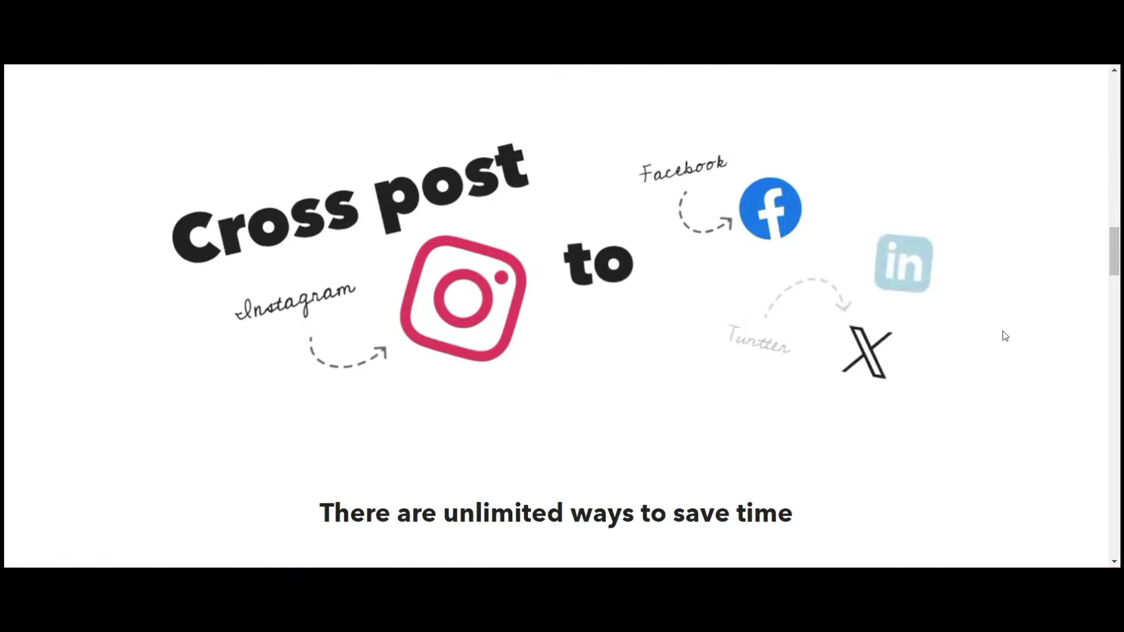
pyautogui.scroll(-7, 1005, 336)
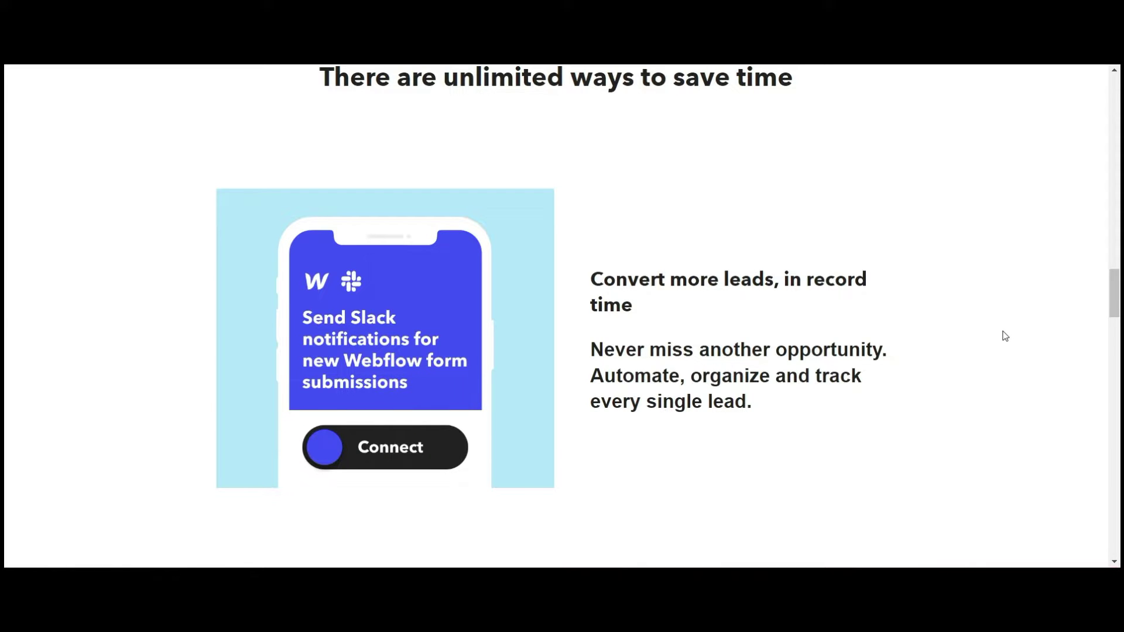
pyautogui.scroll(1, 1005, 336)
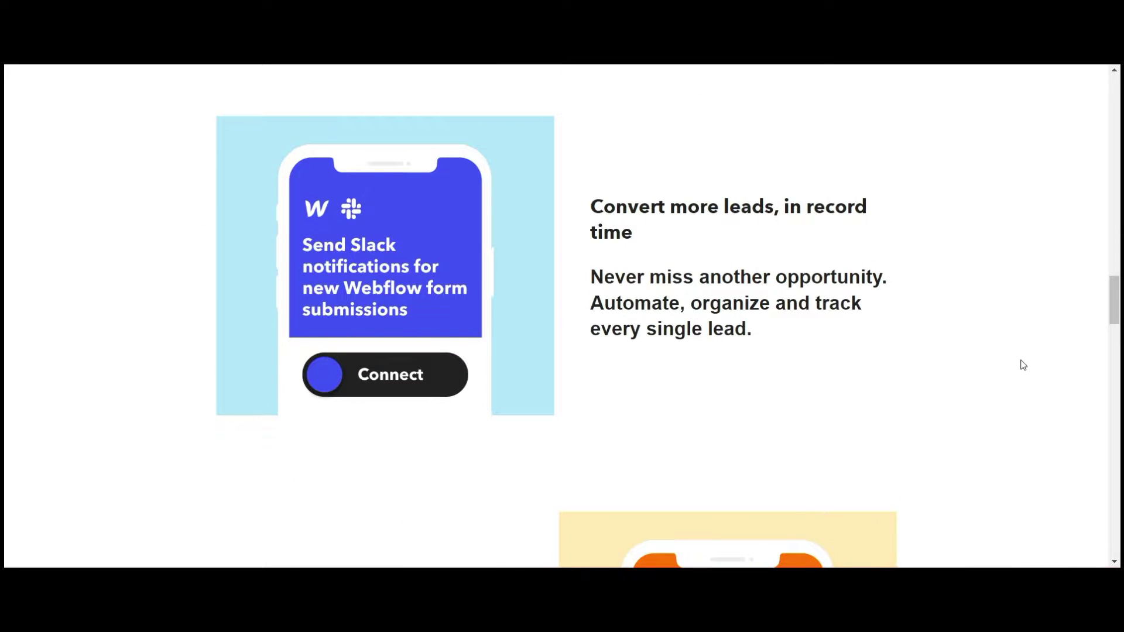
pyautogui.scroll(-5, 1018, 363)
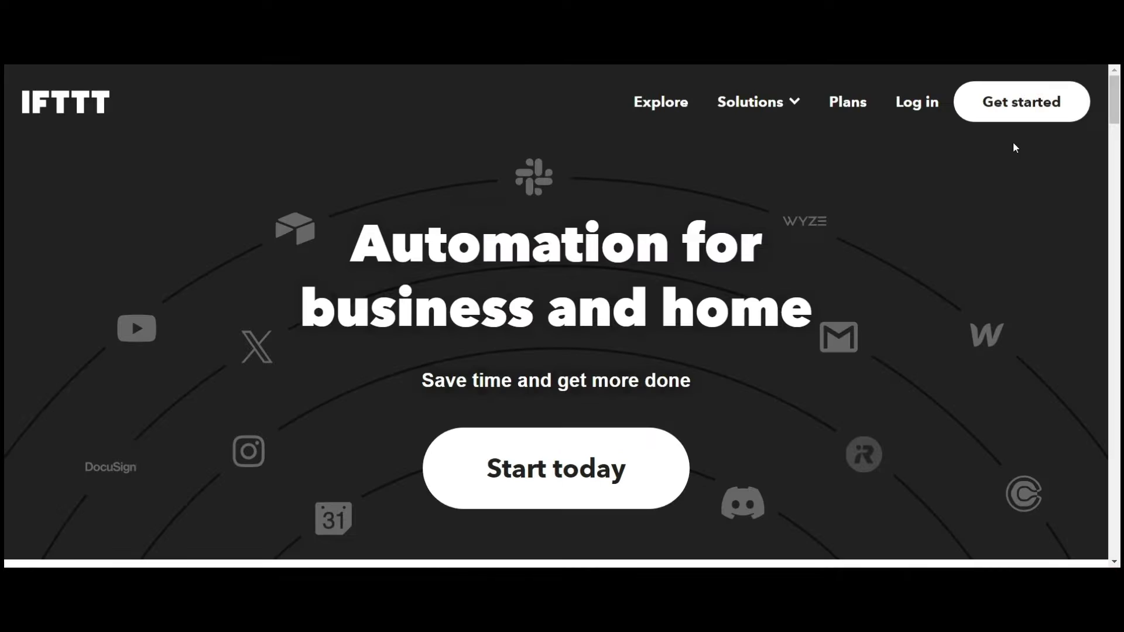
# - Sign up with a Google account and mark iPhone as the primary mobile device
pyautogui.click(1024, 105)
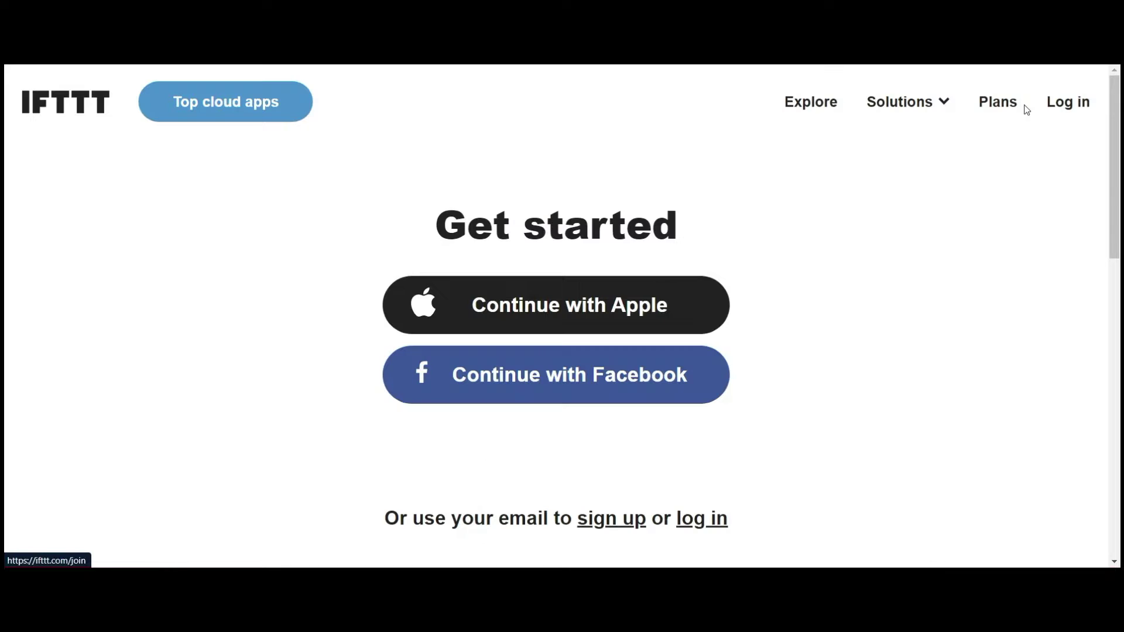
pyautogui.click(549, 444)
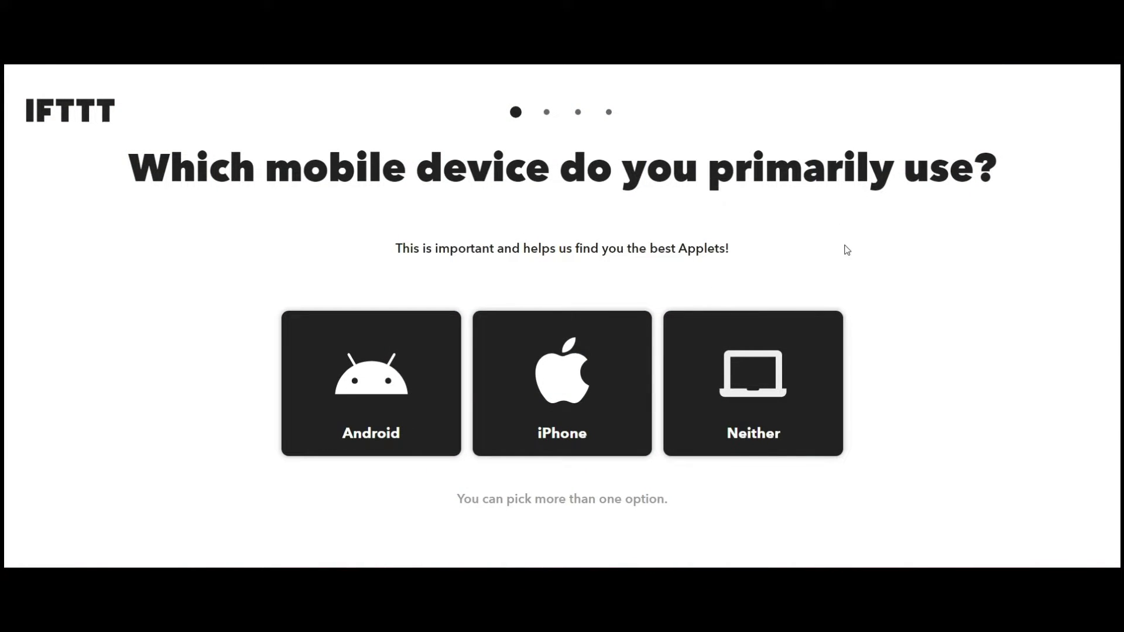
pyautogui.click(559, 378)
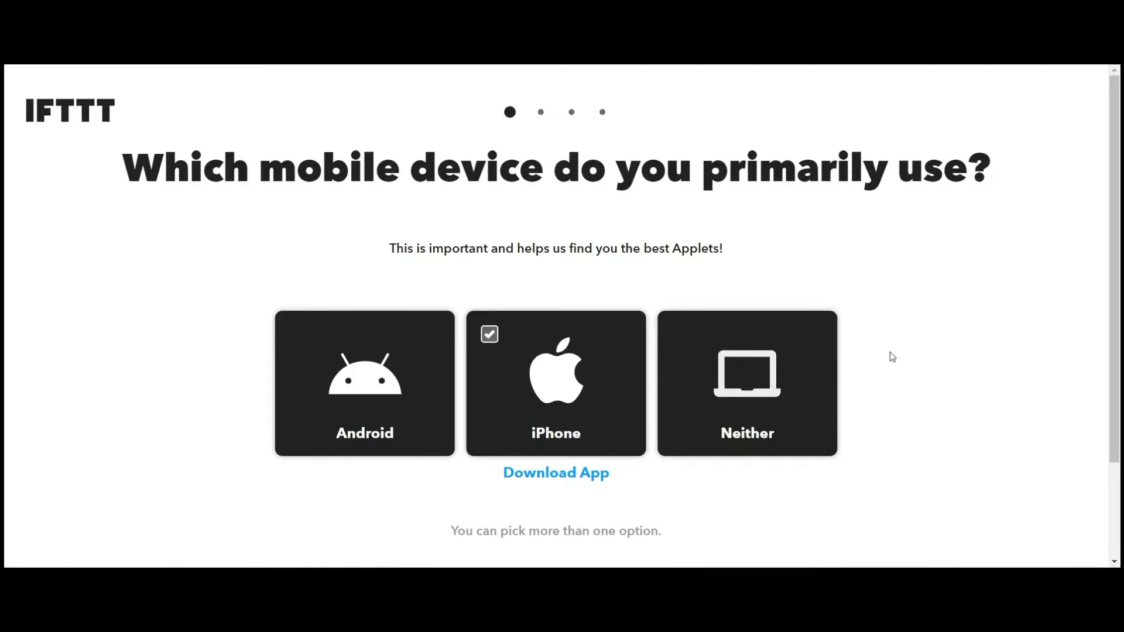
pyautogui.scroll(-2, 892, 359)
pyautogui.scroll(2, 892, 359)
pyautogui.scroll(-2, 890, 353)
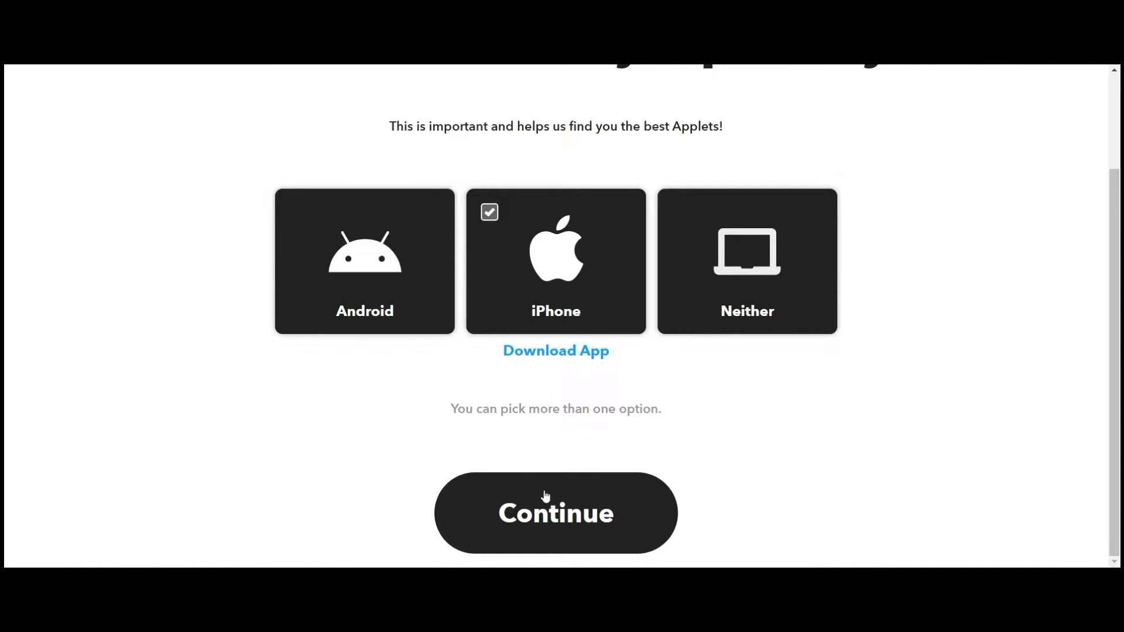
# - Continue onboarding and choose Gmail as the favourite service
pyautogui.click(556, 514)
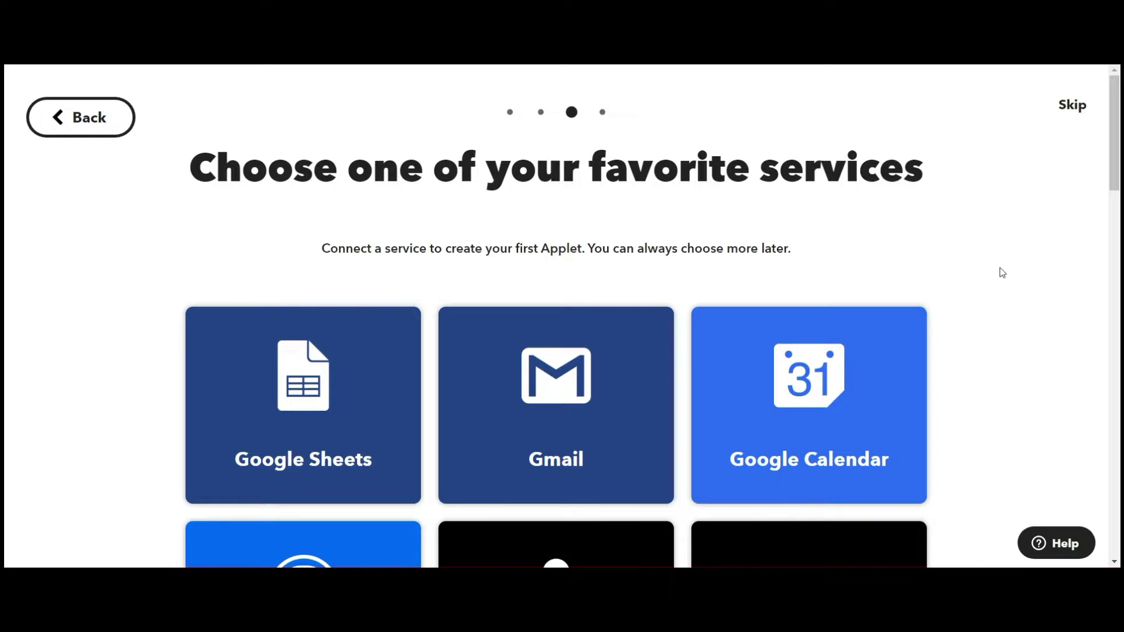
pyautogui.scroll(-3, 1003, 308)
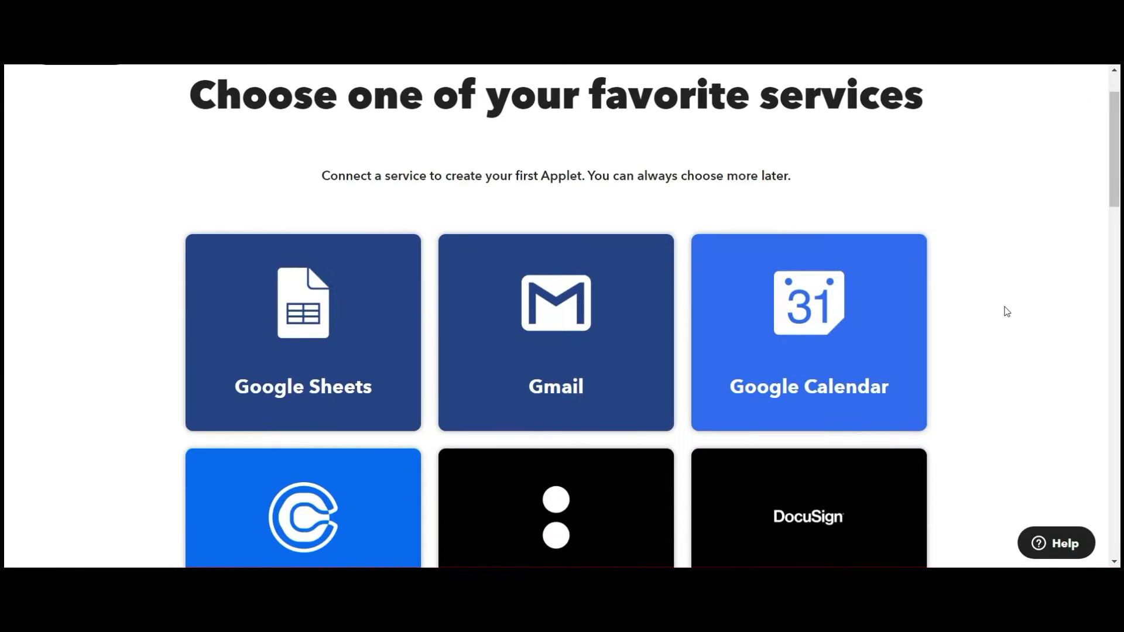
pyautogui.click(563, 280)
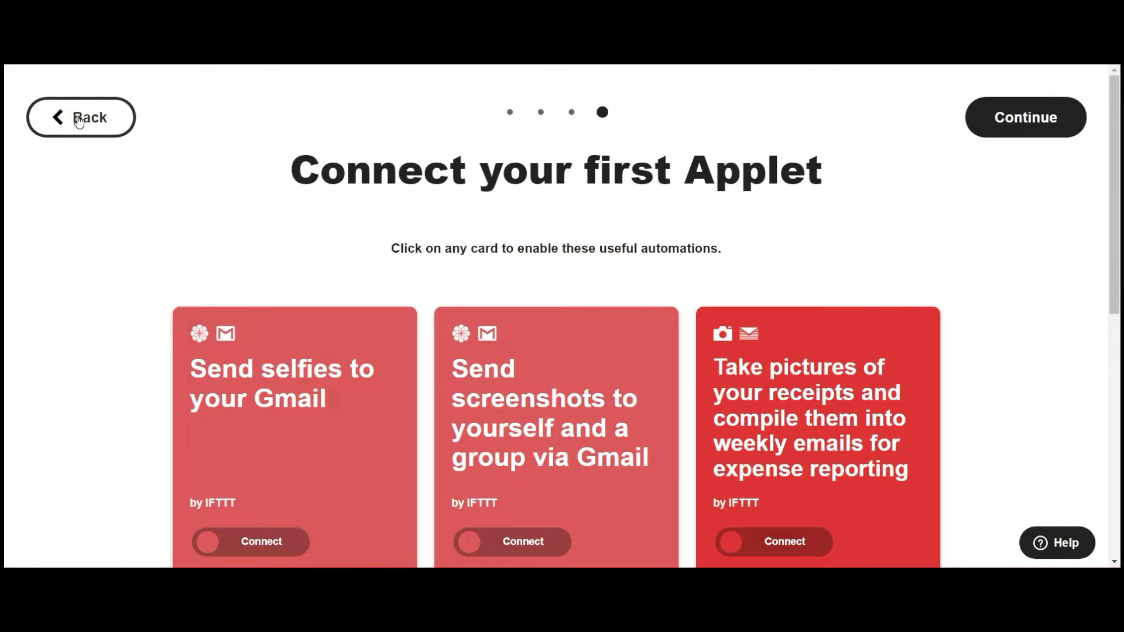
# - Open the Gmail integrations page and browse its applets
pyautogui.click(82, 117)
pyautogui.scroll(-7, 858, 348)
pyautogui.scroll(-1, 1019, 294)
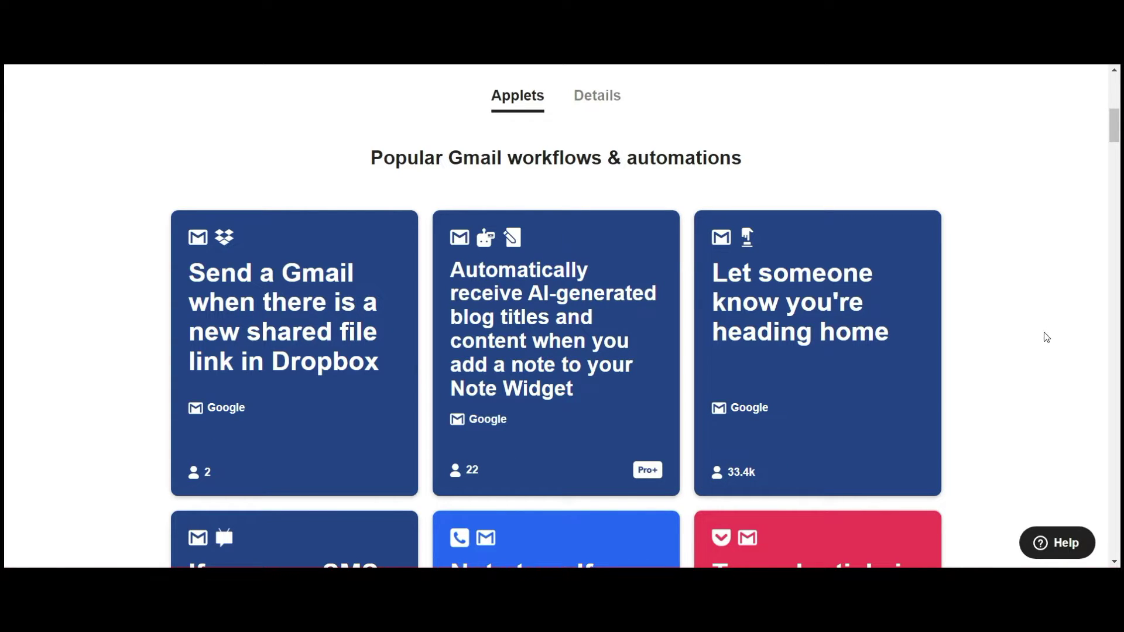
pyautogui.scroll(-20, 964, 350)
pyautogui.scroll(20, 963, 350)
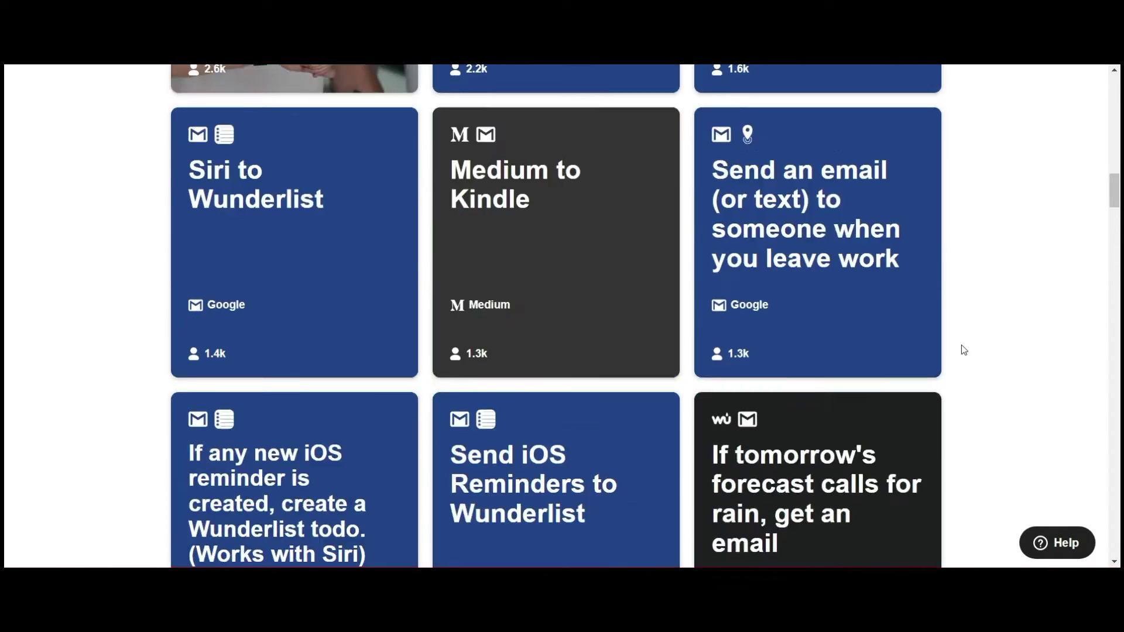
pyautogui.scroll(10, 964, 350)
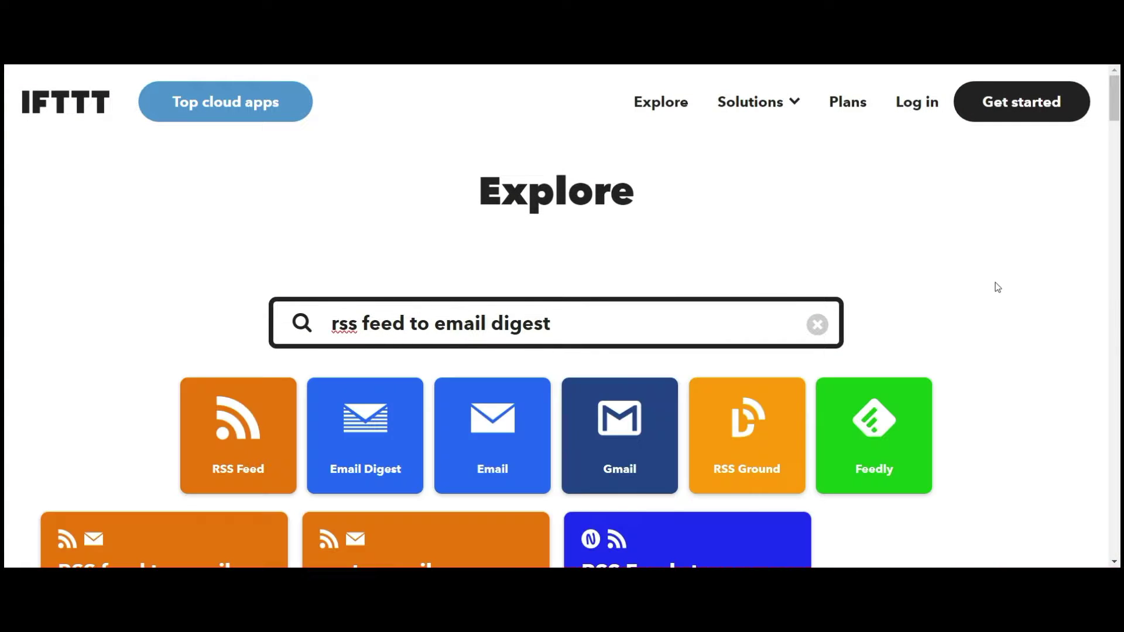
# - Scroll through the 'rss feed to email digest' search results
pyautogui.scroll(-4, 1051, 289)
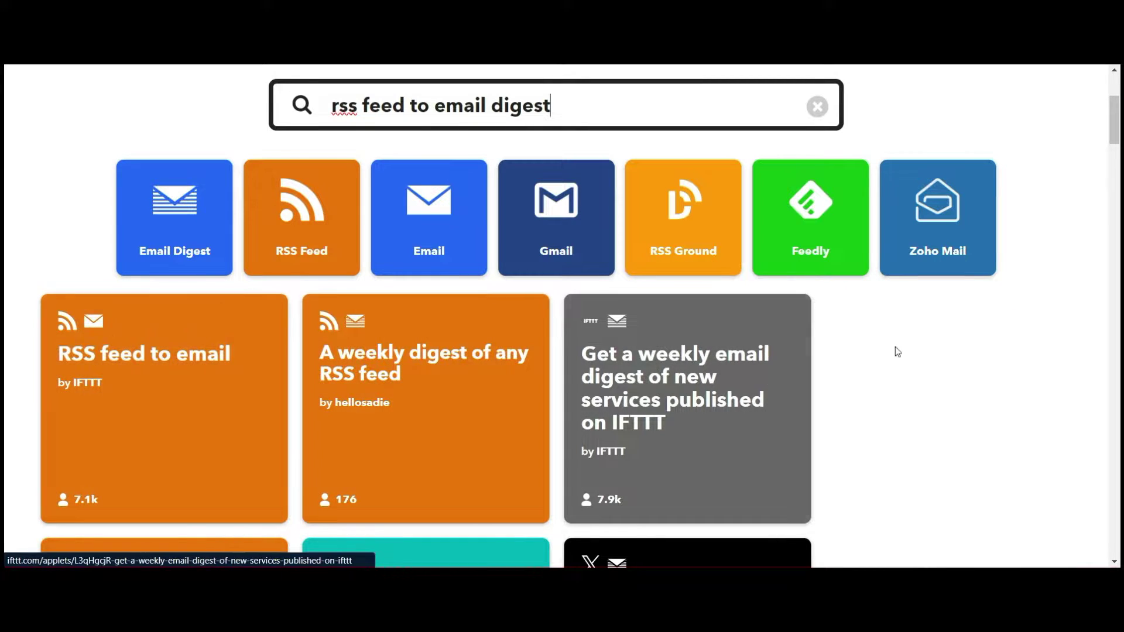
pyautogui.scroll(-1, 1061, 330)
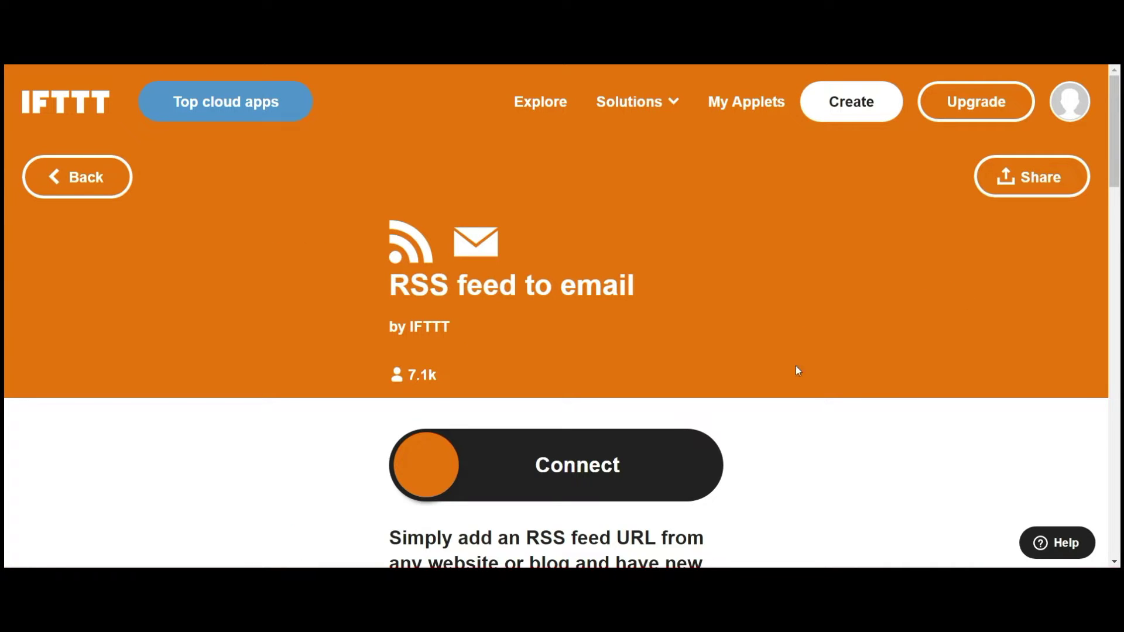
# - Connect the RSS feed to email applet
pyautogui.scroll(-2, 832, 357)
pyautogui.click(431, 338)
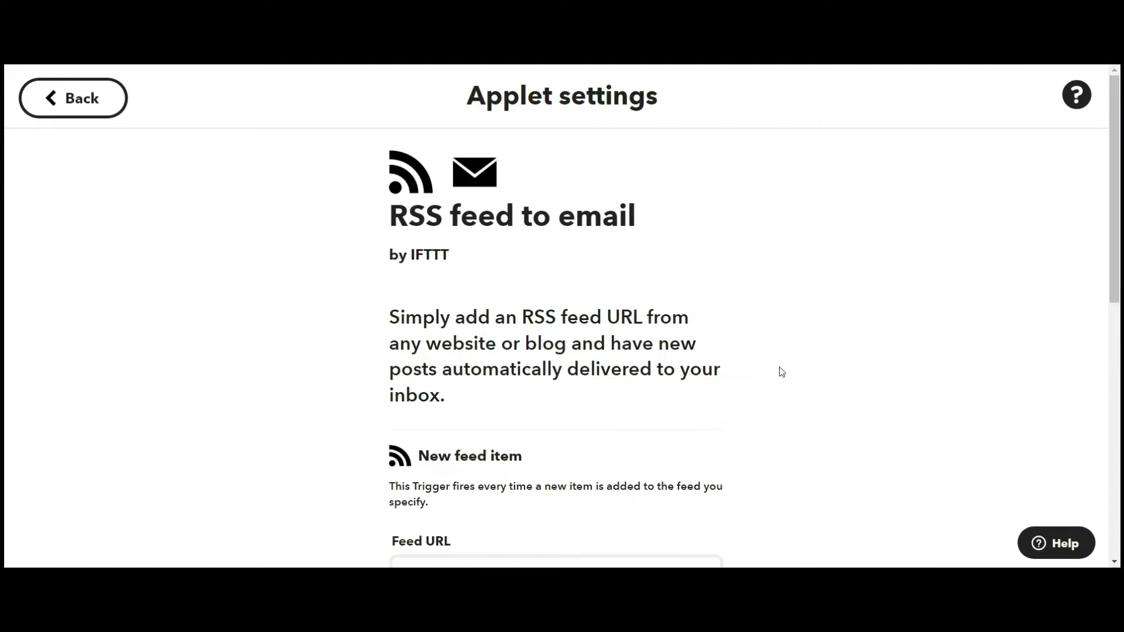
pyautogui.scroll(-2, 782, 369)
# - Replace the old IFTTT blog Feed URL with the artificialintelligence-news.com feed and save
pyautogui.click(592, 431)
pyautogui.write('https://www.artificialintelligence-news.com/')
pyautogui.moveTo(596, 433); pyautogui.dragTo(347, 436)
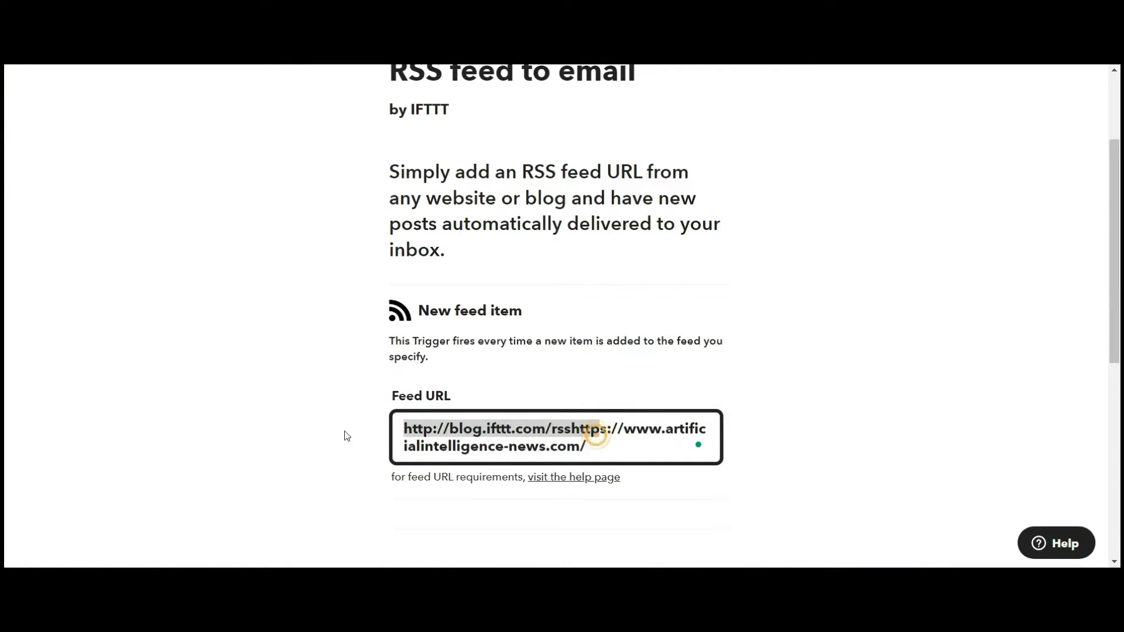
pyautogui.press('BackSpace')
pyautogui.press('End')
pyautogui.write('feed')
pyautogui.scroll(-3, 564, 408)
pyautogui.click(564, 408)
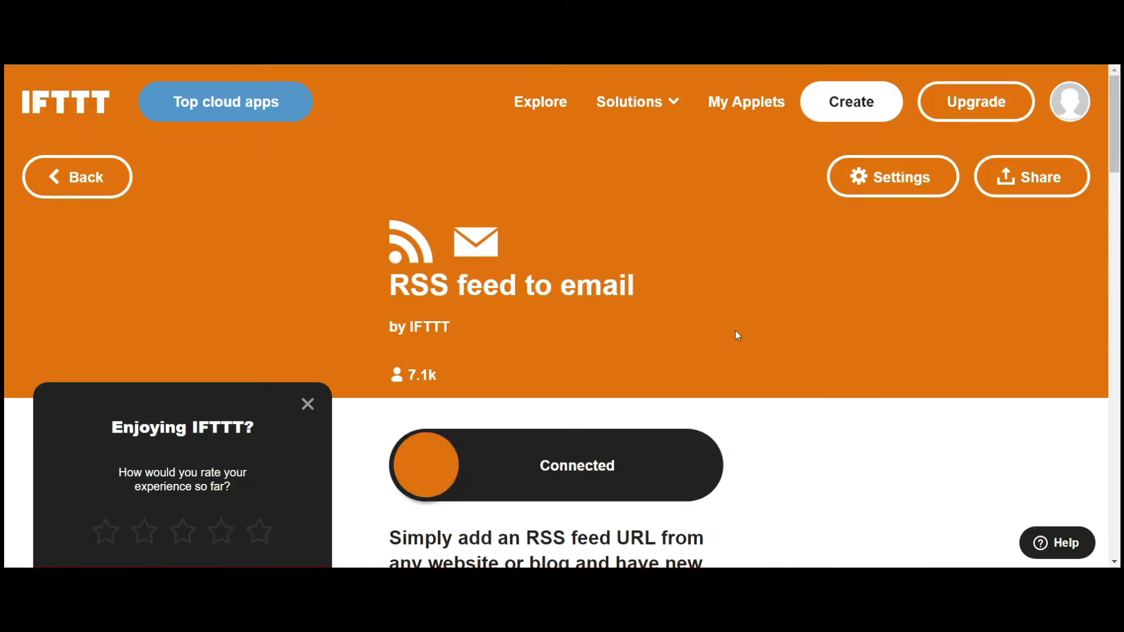
pyautogui.scroll(-1, 805, 352)
pyautogui.scroll(-2, 798, 291)
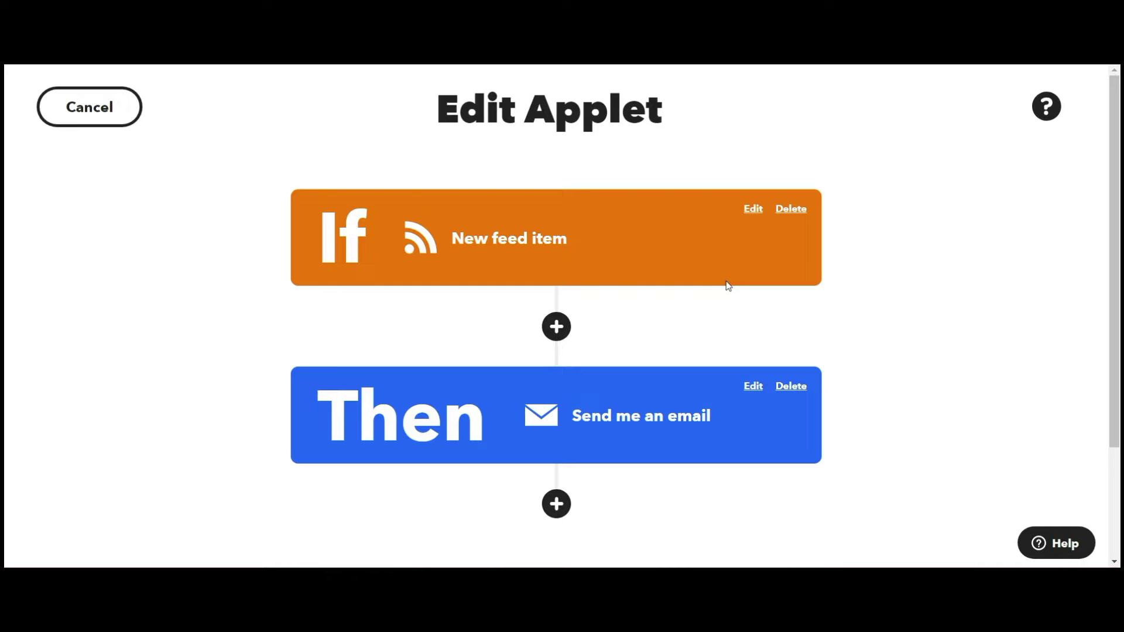
# - Review the email action's subject and body, then return to the applet overview
pyautogui.click(726, 410)
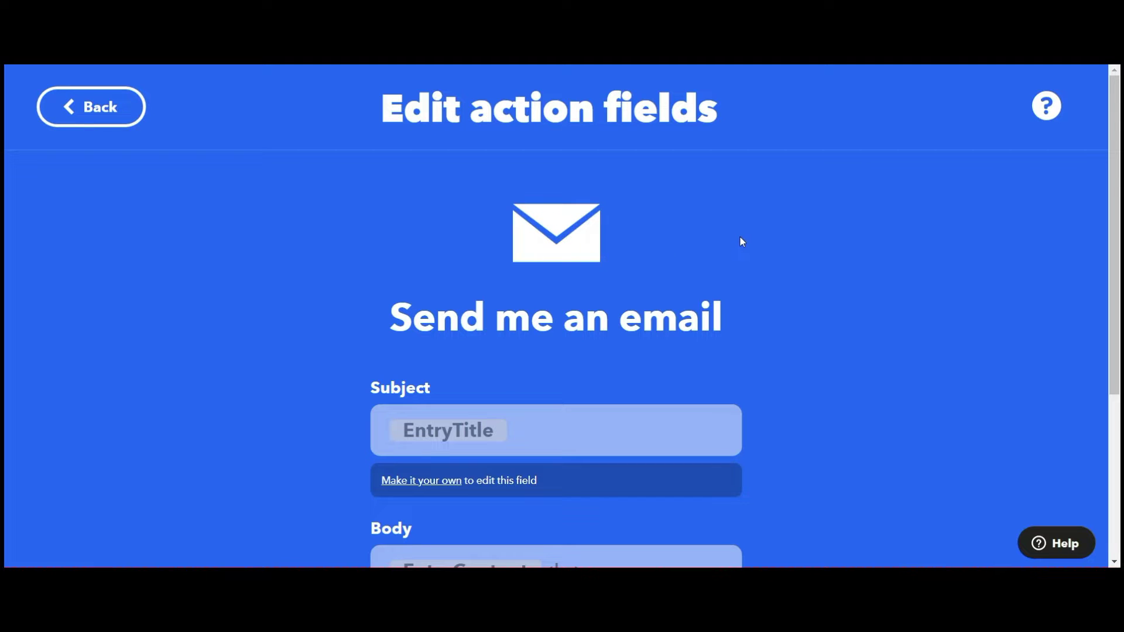
pyautogui.scroll(-3, 792, 282)
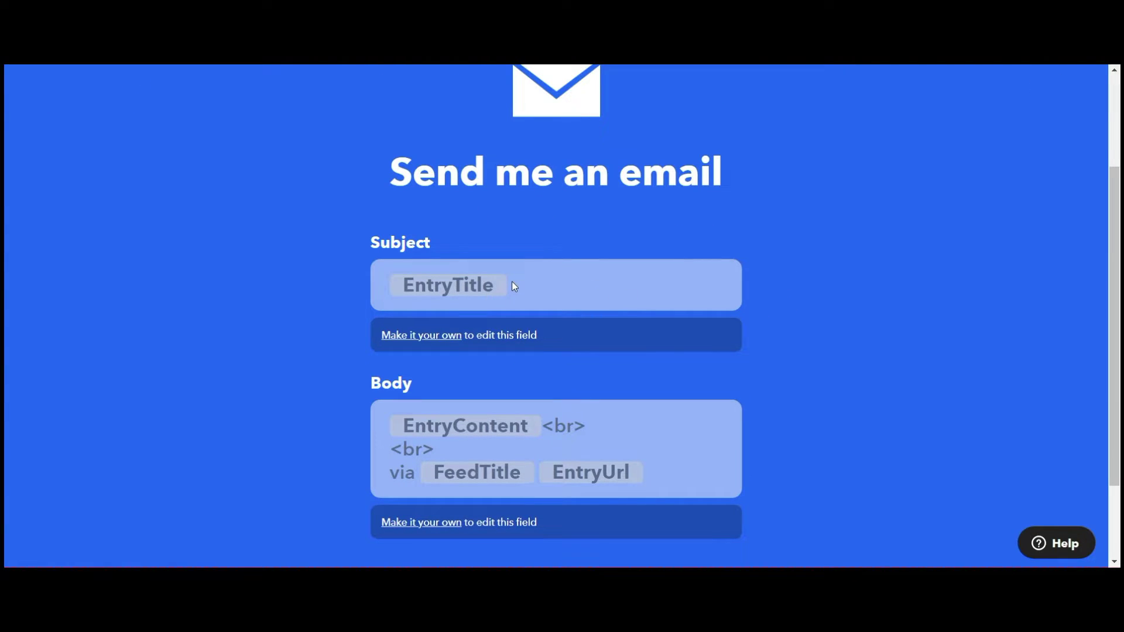
pyautogui.scroll(3, 476, 296)
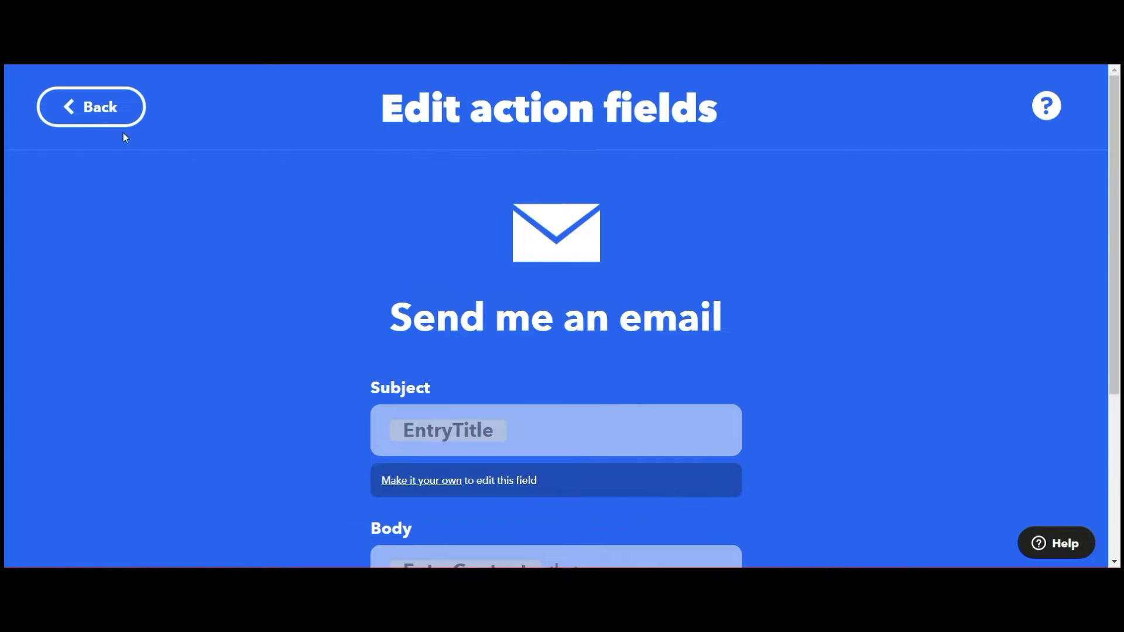
pyautogui.click(93, 107)
# - Update the applet and view its activity log
pyautogui.scroll(-3, 532, 465)
pyautogui.click(536, 466)
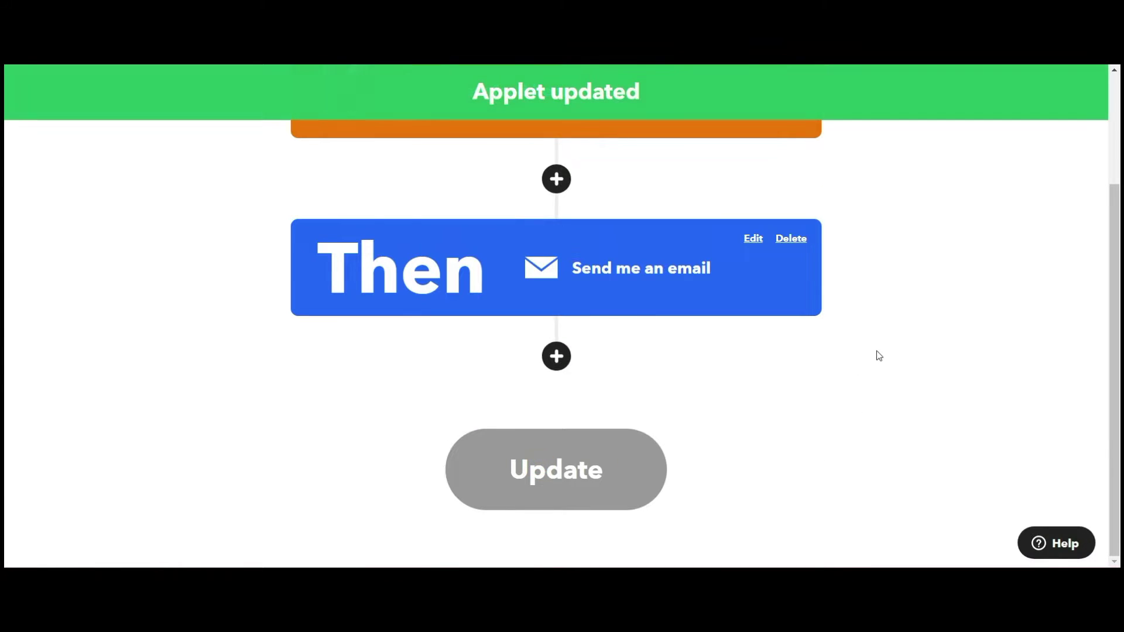
pyautogui.scroll(3, 878, 344)
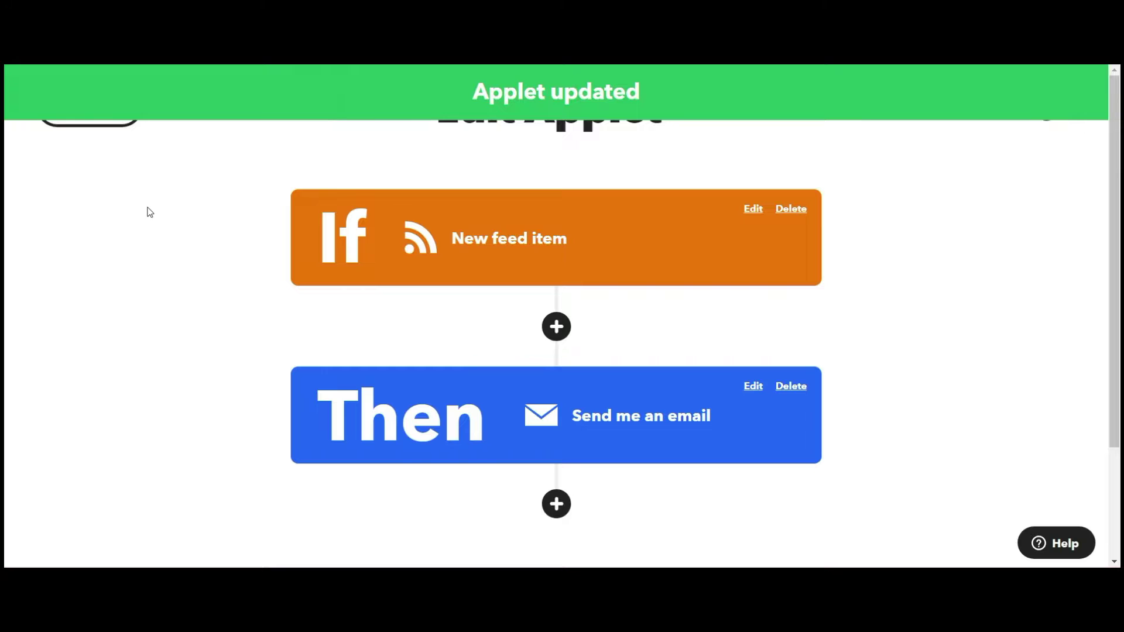
pyautogui.scroll(-3, 826, 425)
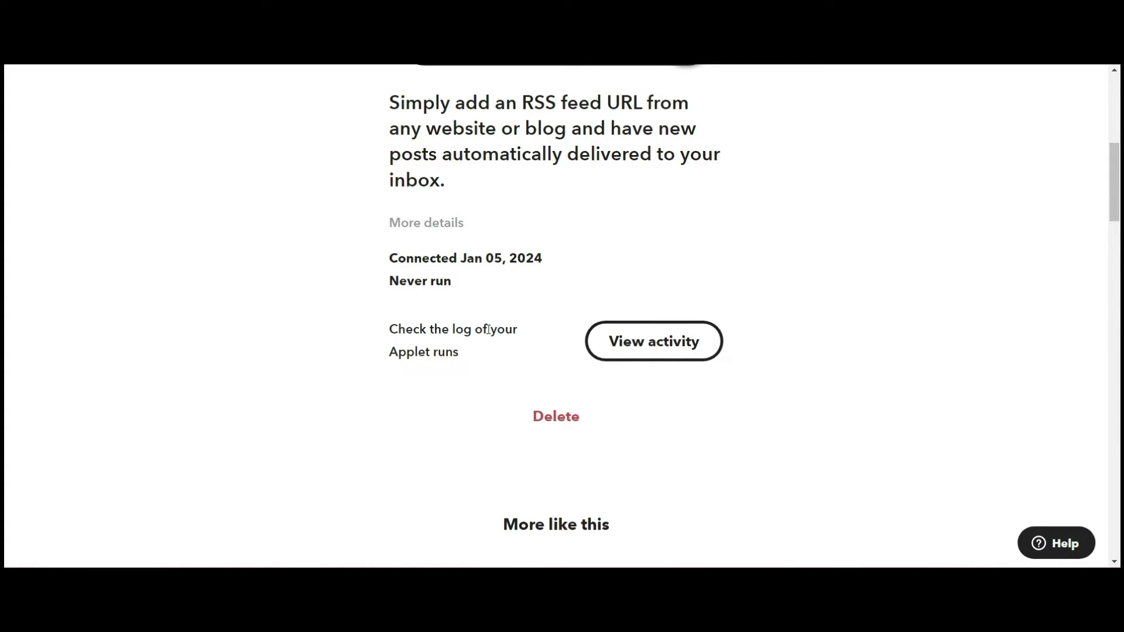
pyautogui.click(648, 339)
# - Read the OpenAI GPT Store news email in Gmail and return to the inbox
pyautogui.scroll(-3, 885, 317)
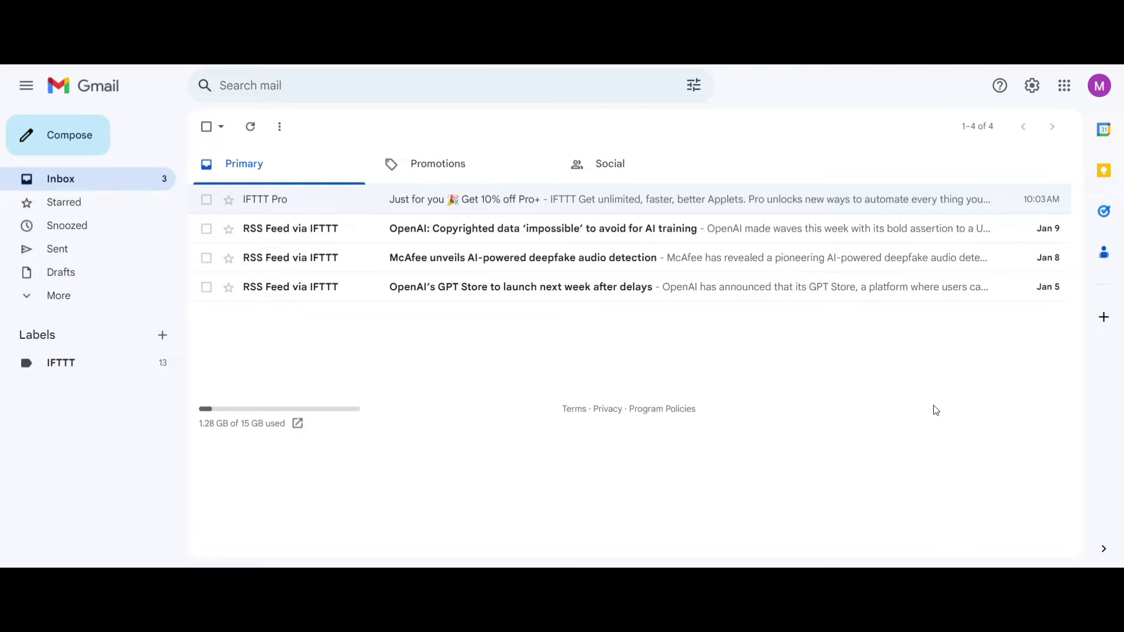
pyautogui.click(510, 288)
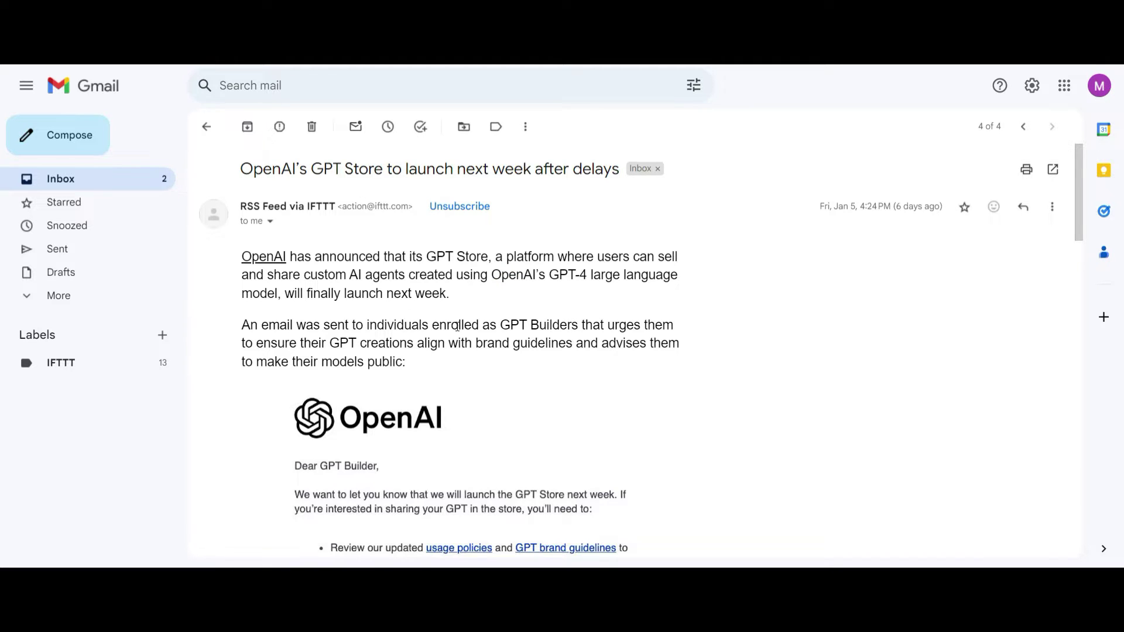
pyautogui.scroll(-5, 595, 283)
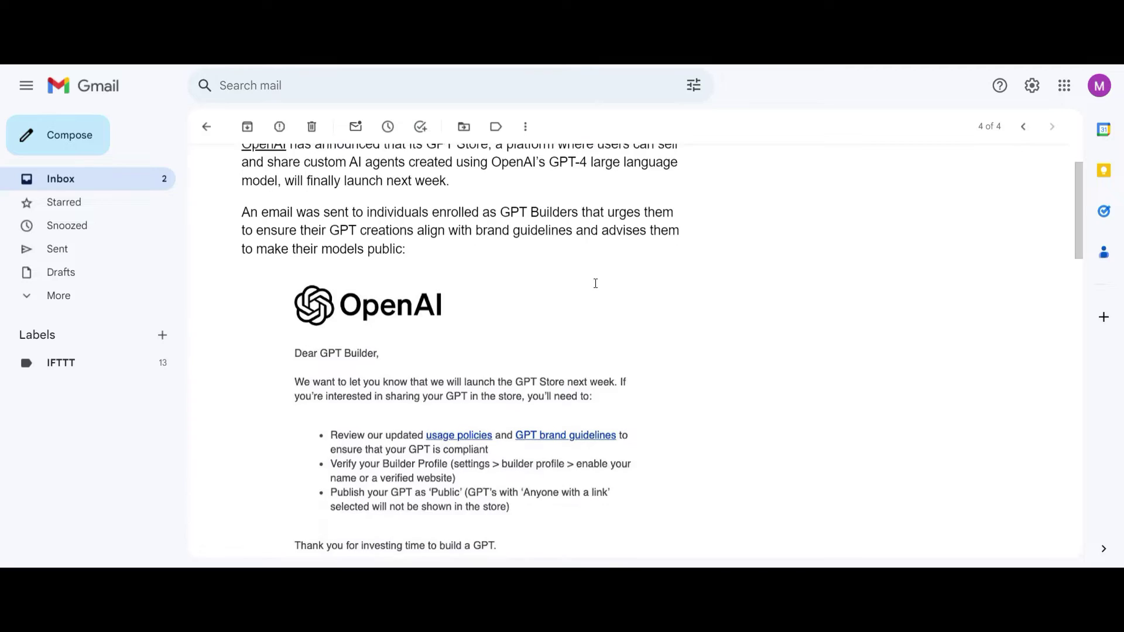
pyautogui.scroll(-4, 620, 419)
pyautogui.scroll(-3, 620, 419)
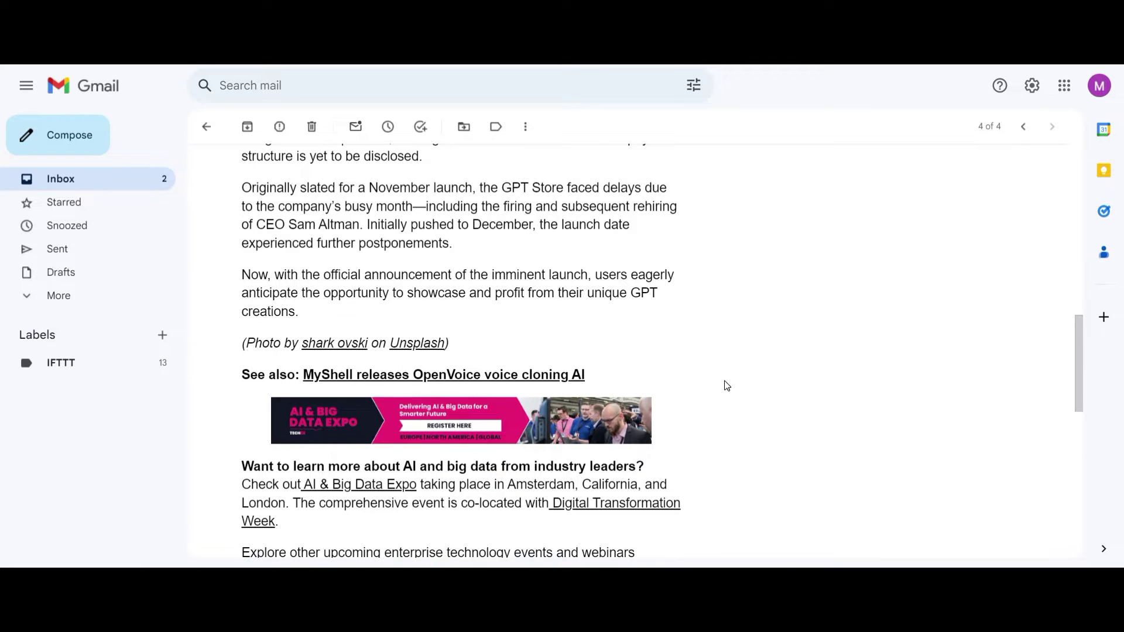
pyautogui.scroll(-6, 725, 385)
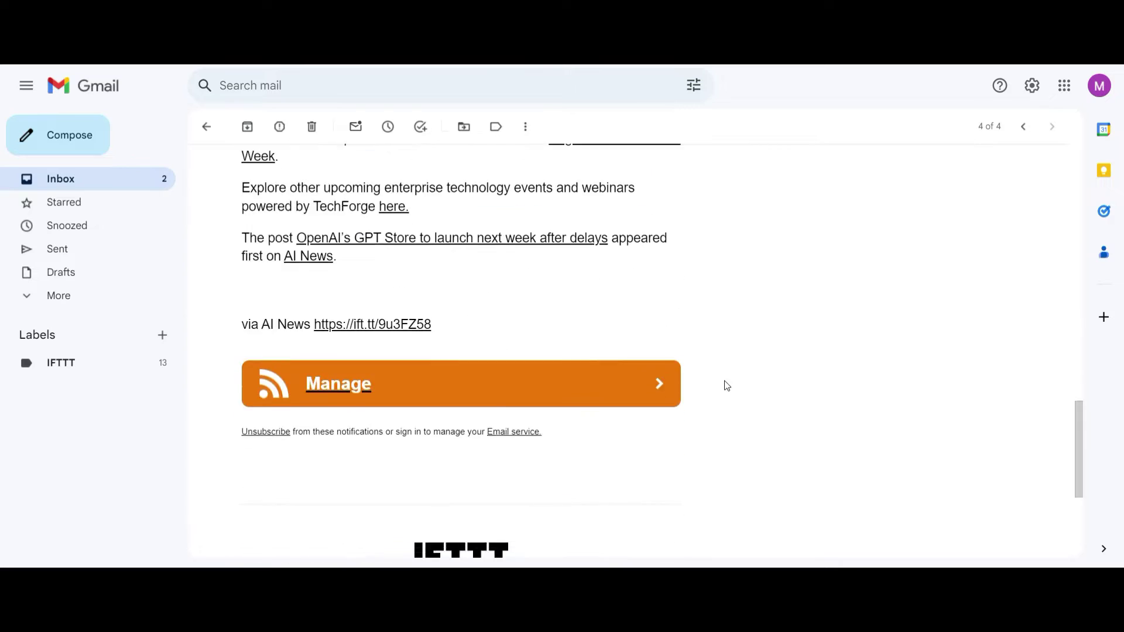
pyautogui.scroll(7, 725, 385)
pyautogui.scroll(5, 724, 384)
pyautogui.click(206, 126)
# - Open the McAfee deepfake audio email, then search IFTTT Explore for 'track time' and browse results
pyautogui.click(397, 255)
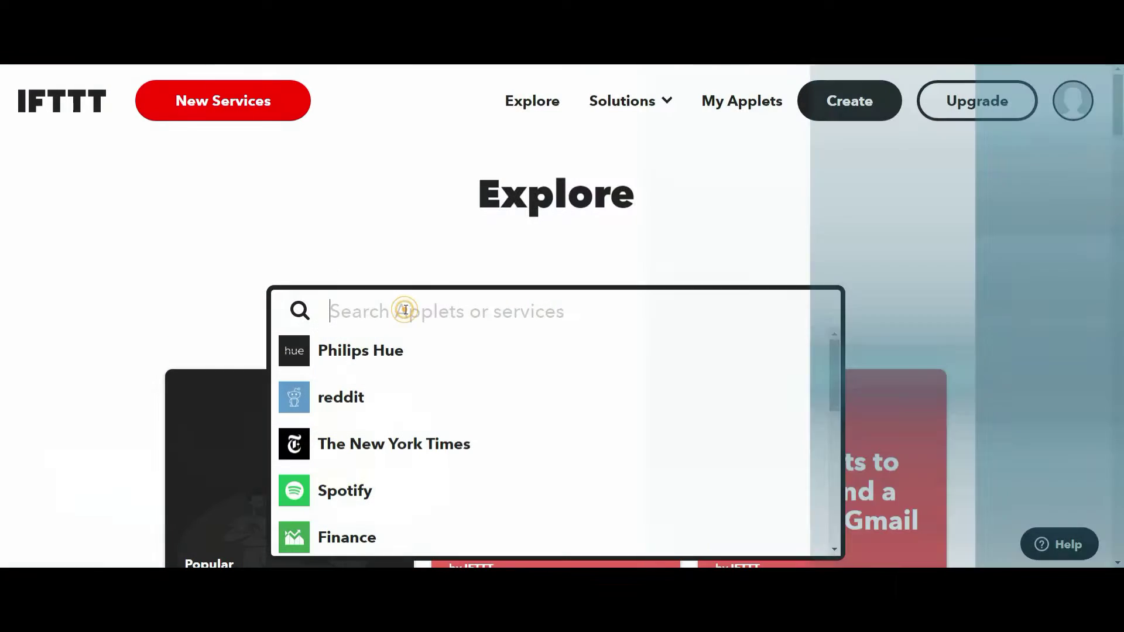
pyautogui.write('track time')
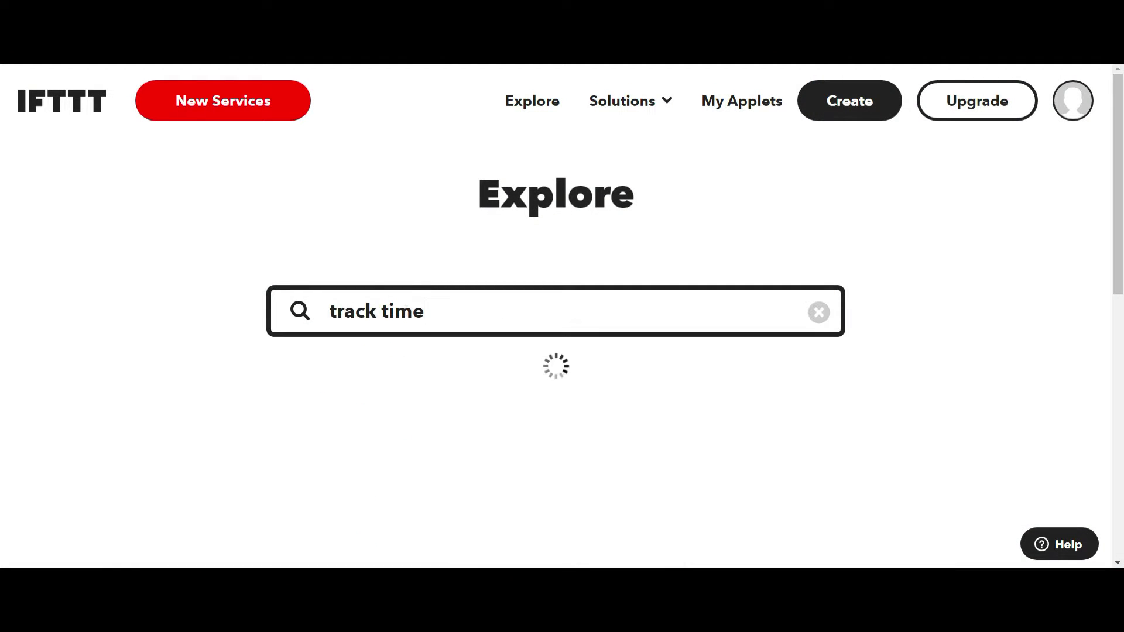
pyautogui.scroll(-3, 1047, 293)
pyautogui.scroll(-1, 1047, 292)
pyautogui.scroll(-1, 1046, 290)
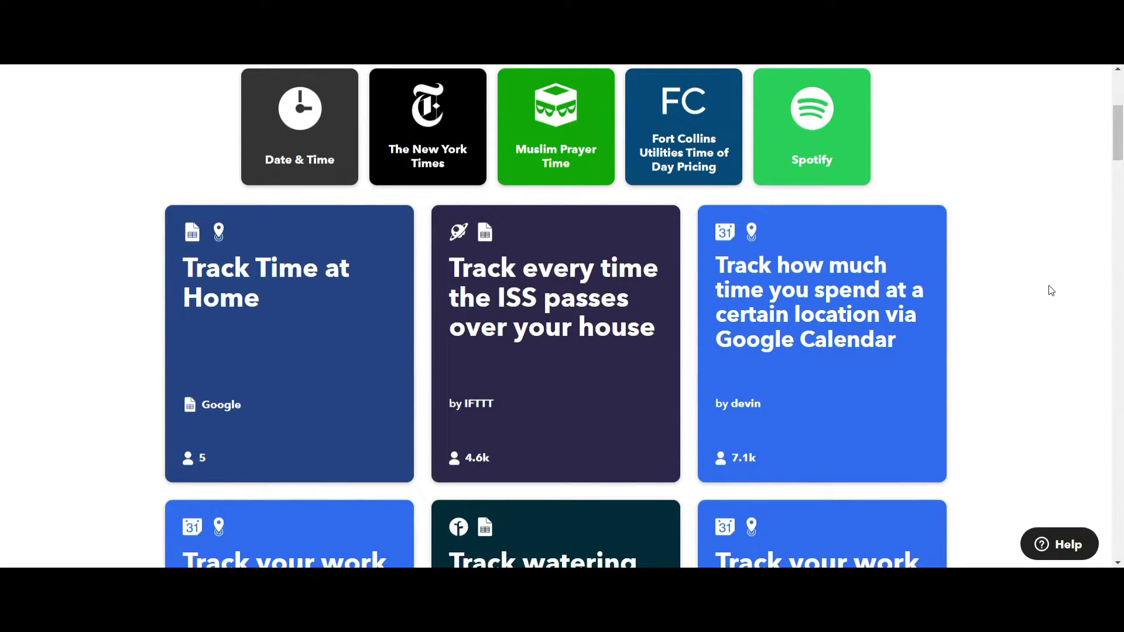
pyautogui.scroll(-1, 1055, 301)
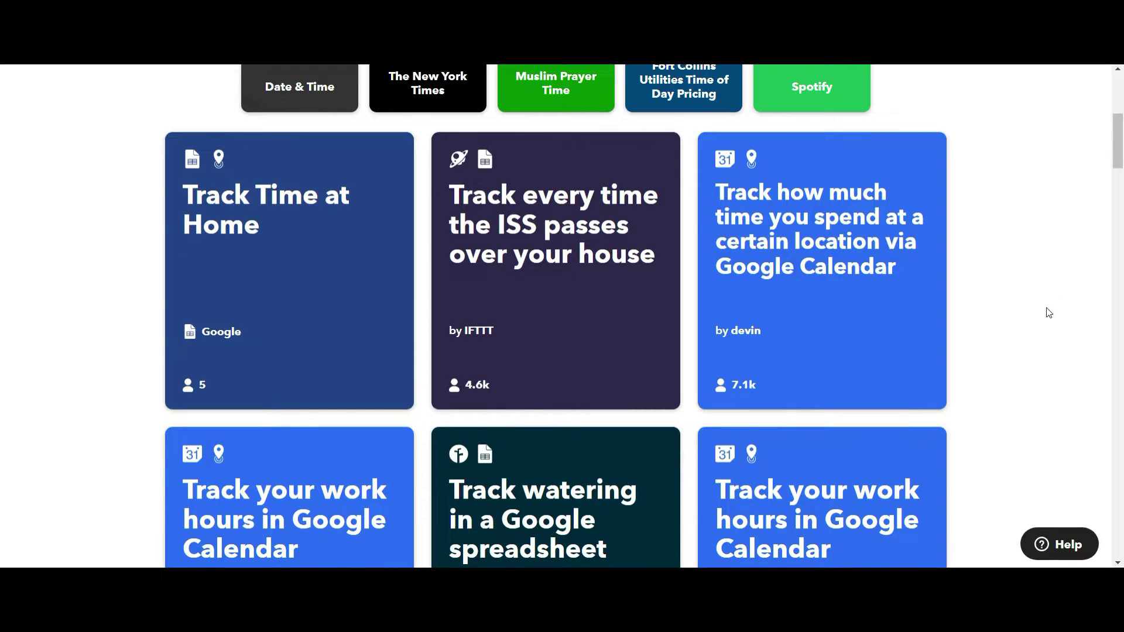
# - Open the Google Calendar location time-tracking applet and connect it with Google
pyautogui.click(1054, 277)
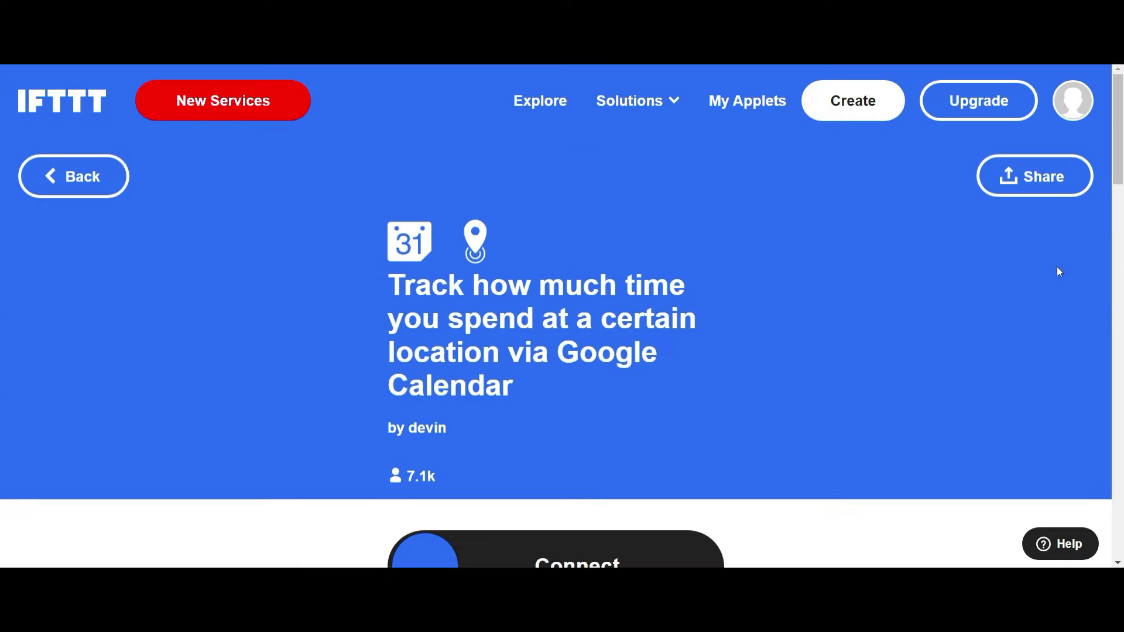
pyautogui.scroll(-2, 1018, 303)
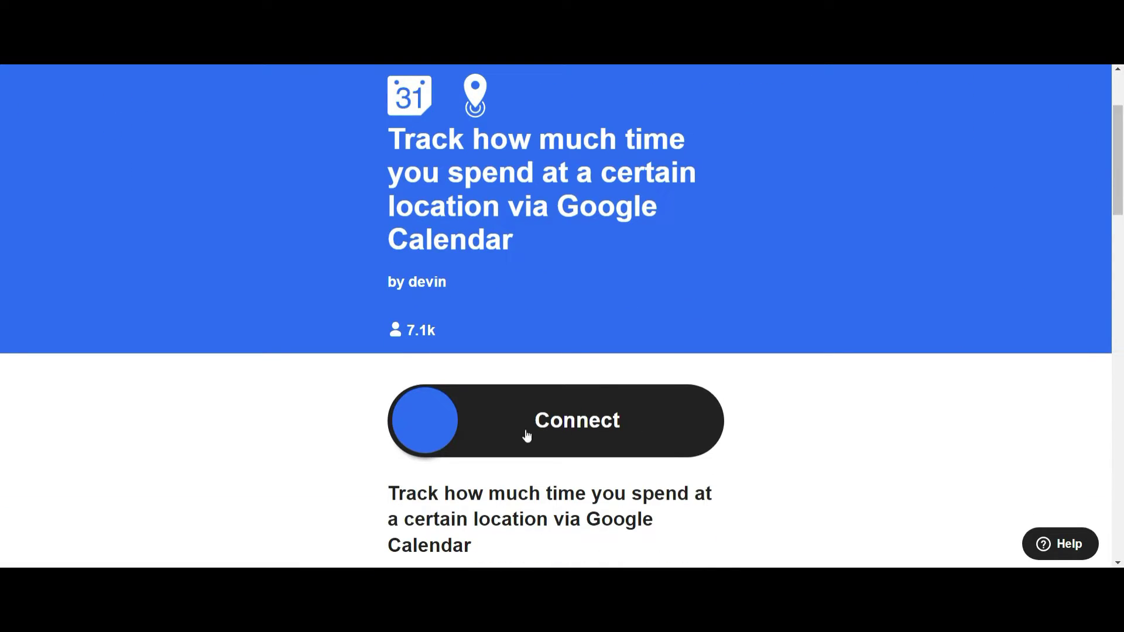
pyautogui.click(439, 432)
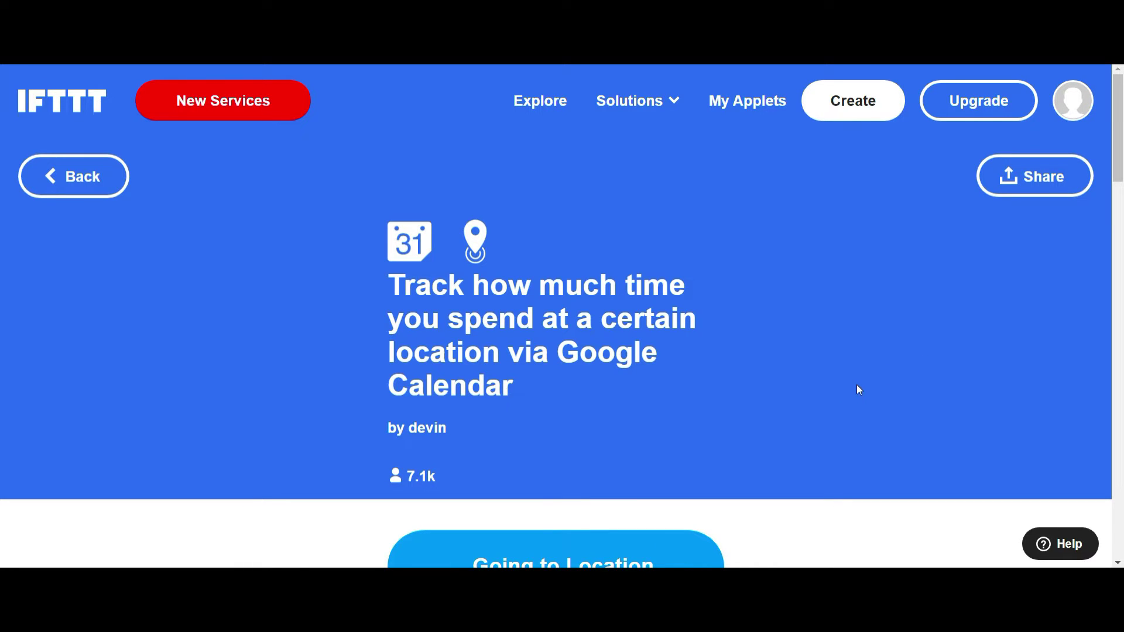
pyautogui.scroll(-5, 858, 389)
pyautogui.scroll(-2, 860, 405)
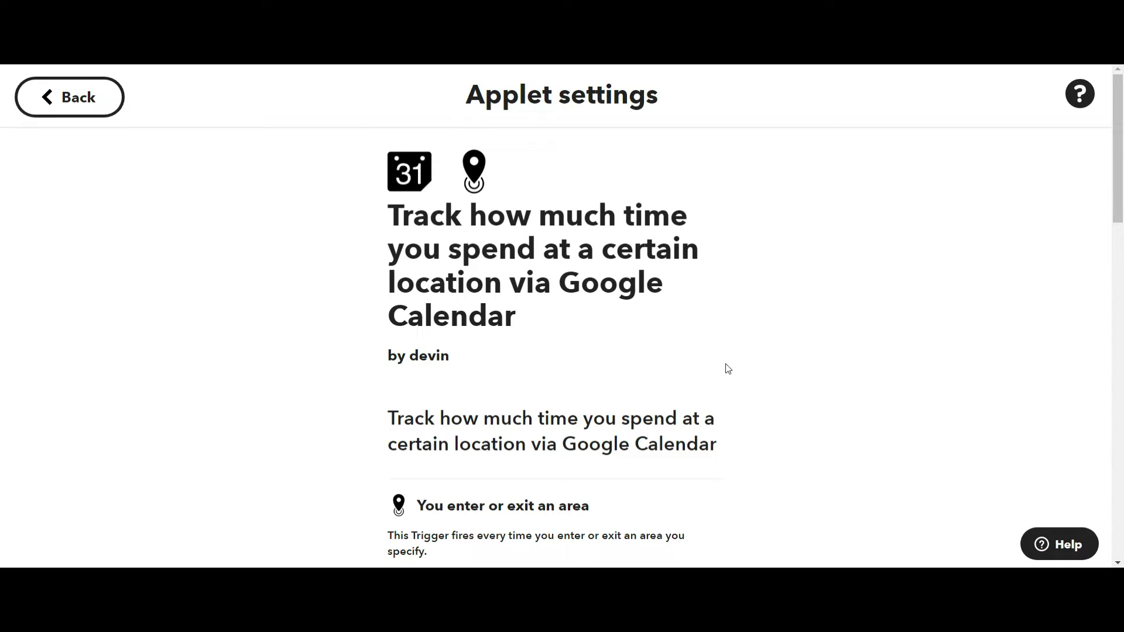
pyautogui.scroll(-4, 806, 335)
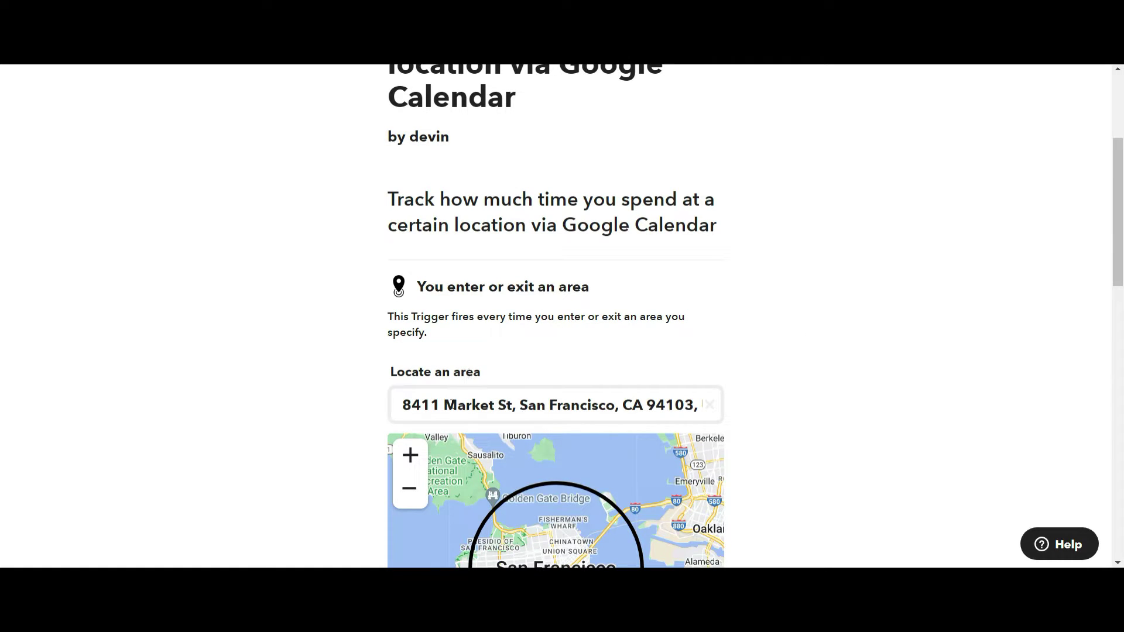
pyautogui.scroll(-3, 773, 338)
# - Set the tracked area around San Francisco, dismiss the phone-number prompt, and review the applet details
pyautogui.click(537, 269)
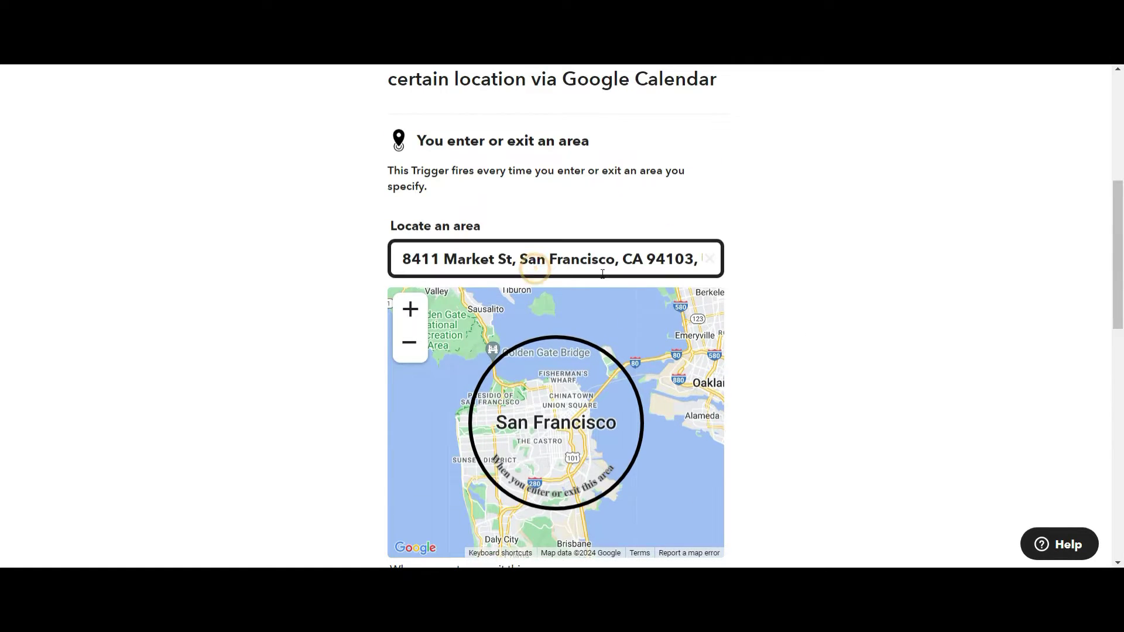
pyautogui.scroll(-1, 770, 298)
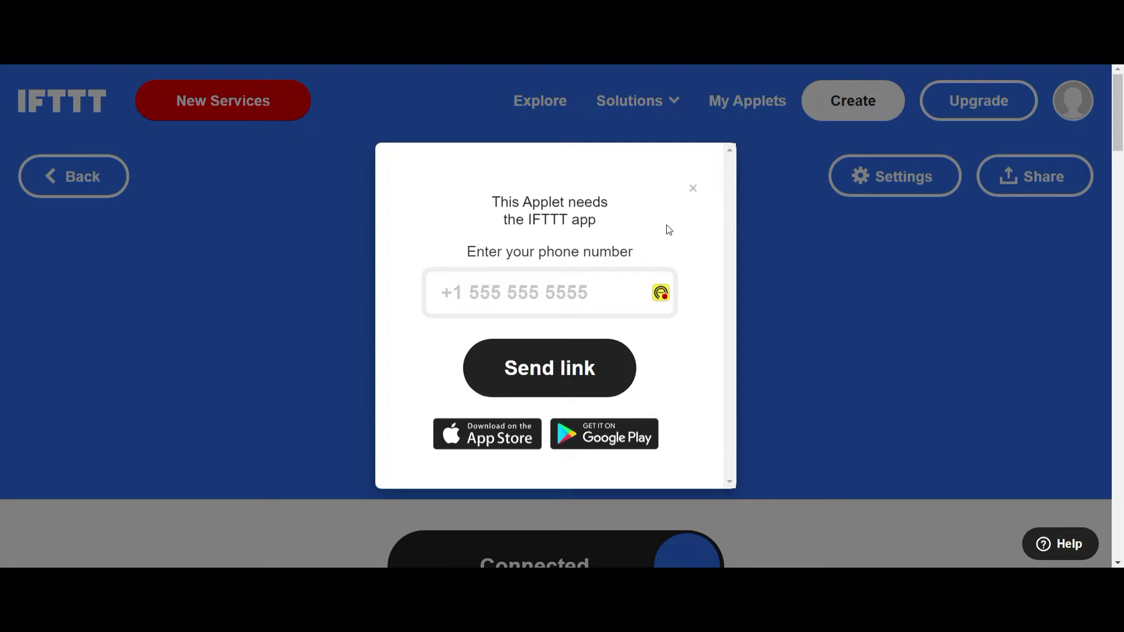
pyautogui.click(755, 341)
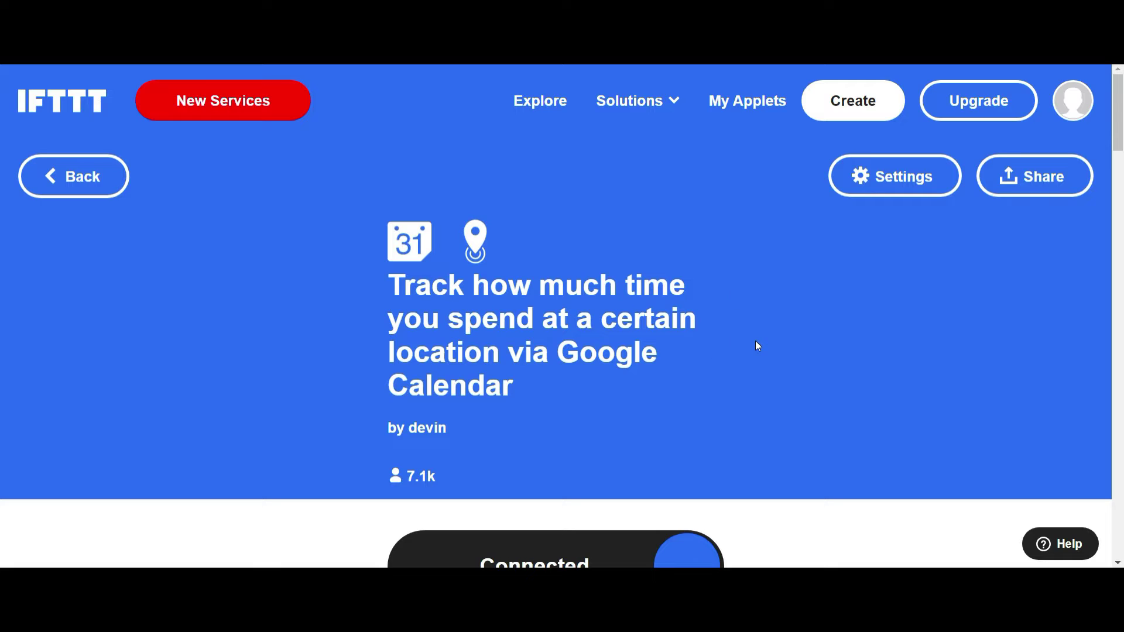
pyautogui.scroll(-6, 757, 342)
pyautogui.scroll(-1, 759, 347)
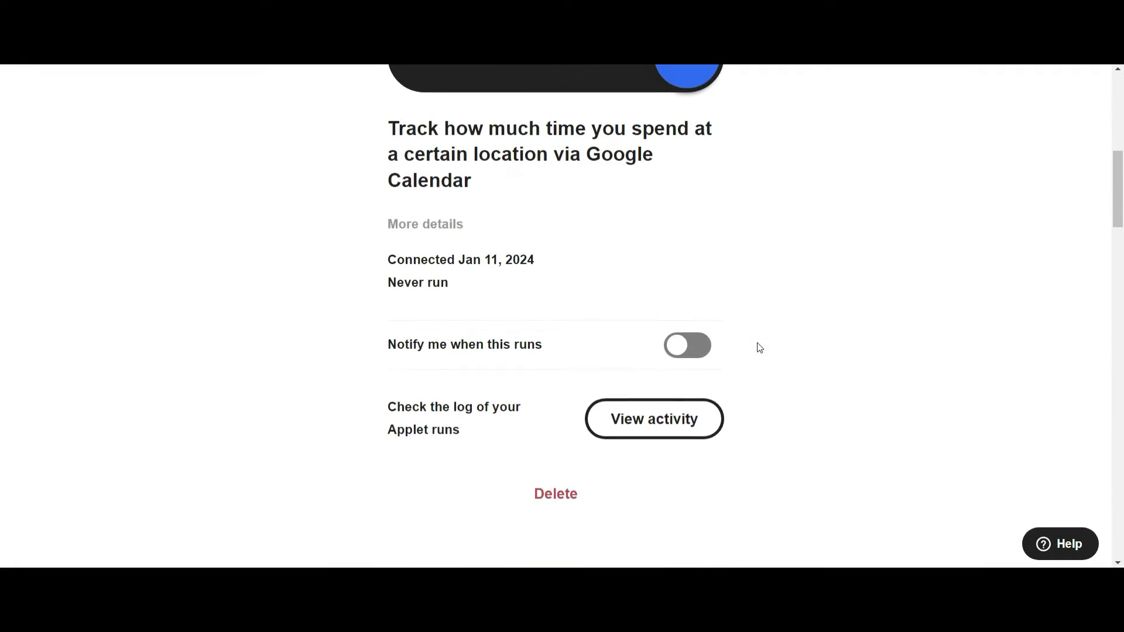
pyautogui.scroll(-1, 760, 348)
pyautogui.scroll(2, 760, 347)
pyautogui.scroll(-6, 757, 345)
pyautogui.scroll(5, 757, 345)
pyautogui.scroll(7, 758, 346)
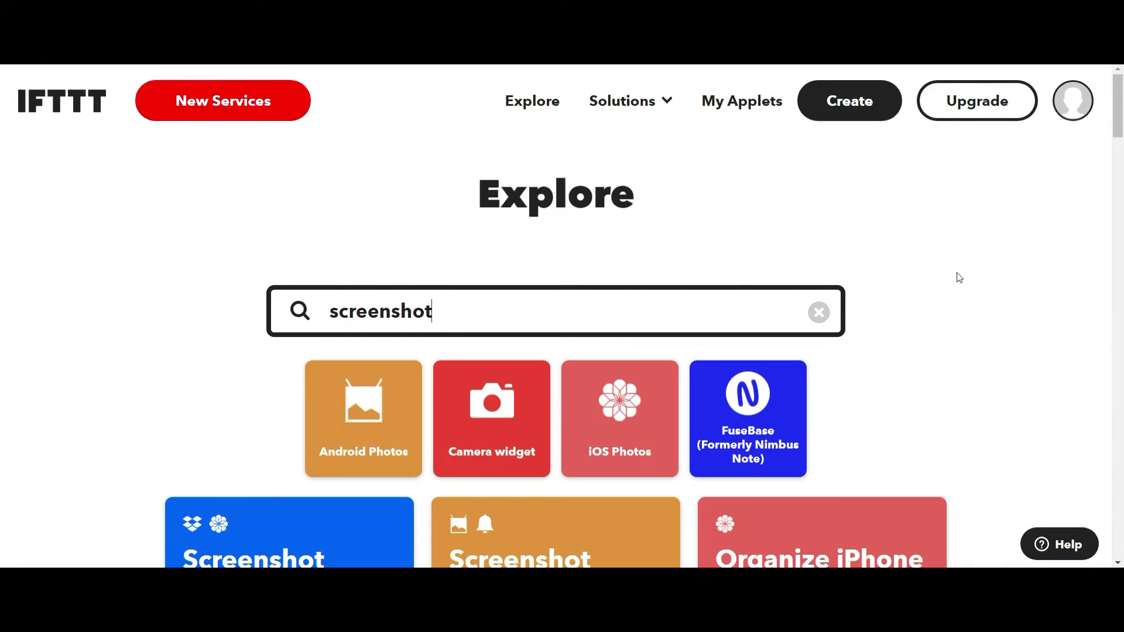
# - Scroll through the Explore results for 'screenshot'
pyautogui.scroll(-4, 1065, 230)
pyautogui.scroll(-1, 1065, 230)
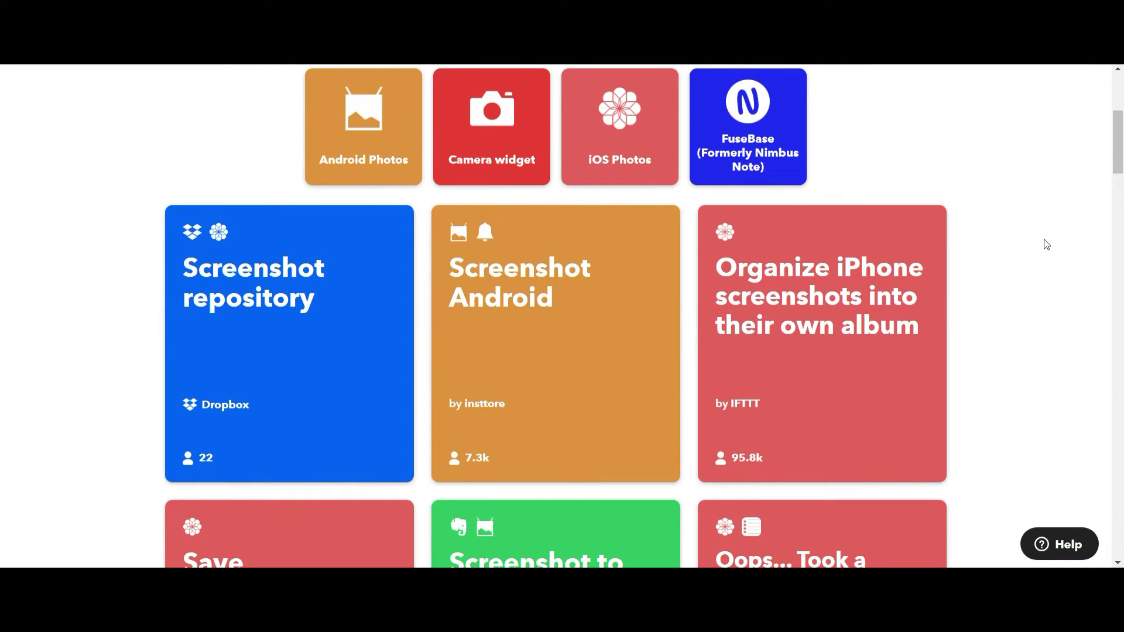
pyautogui.scroll(-3, 1055, 234)
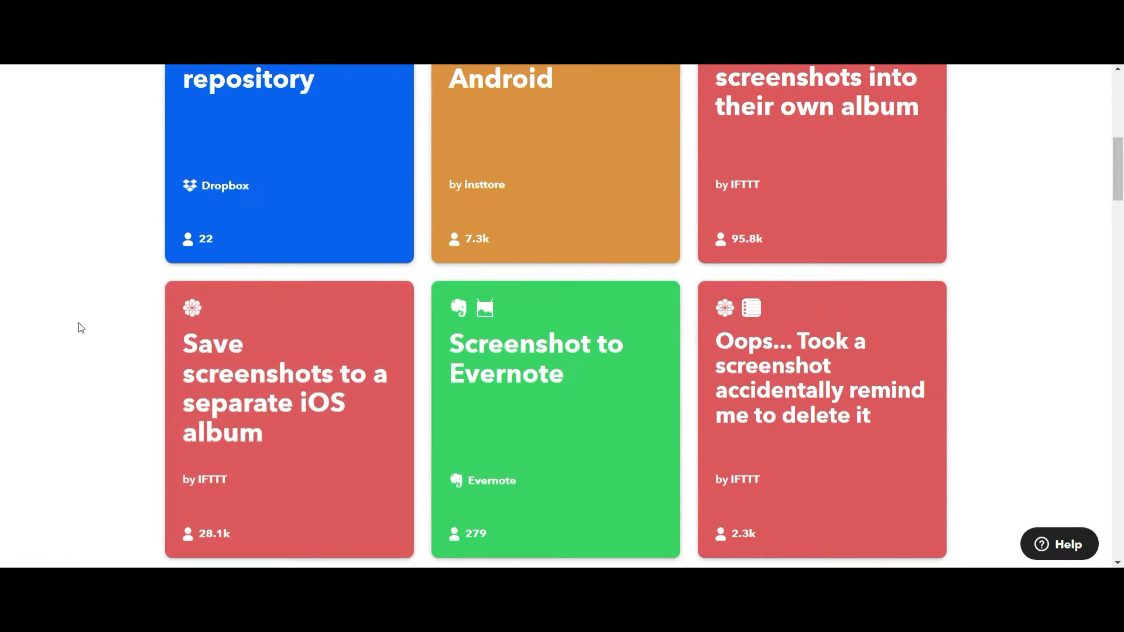
pyautogui.scroll(5, 453, 154)
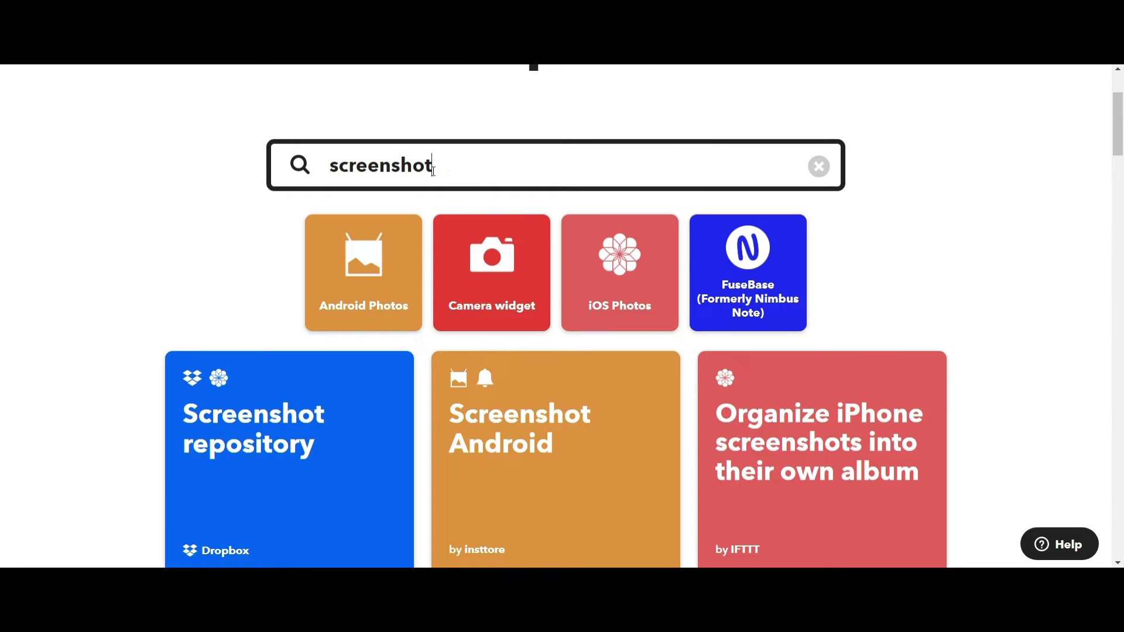
# - Replace the search with 'ios screenshot' and scroll to the iPhone screenshots to Google Drive applet
pyautogui.doubleClick(371, 179)
pyautogui.write('ios sc')
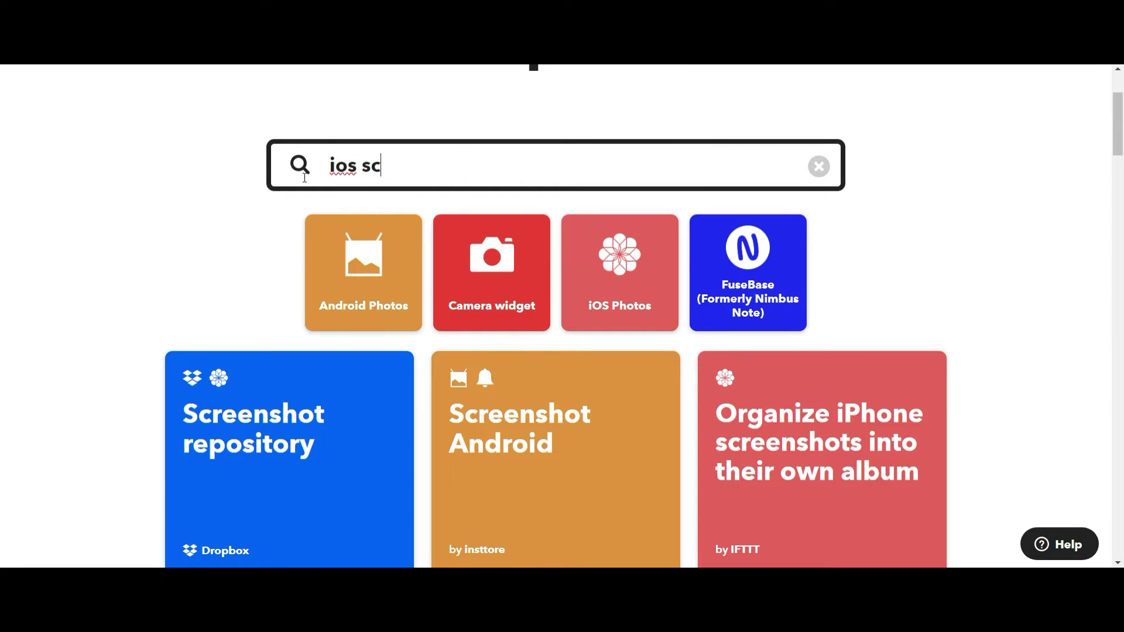
pyautogui.write('reenshot')
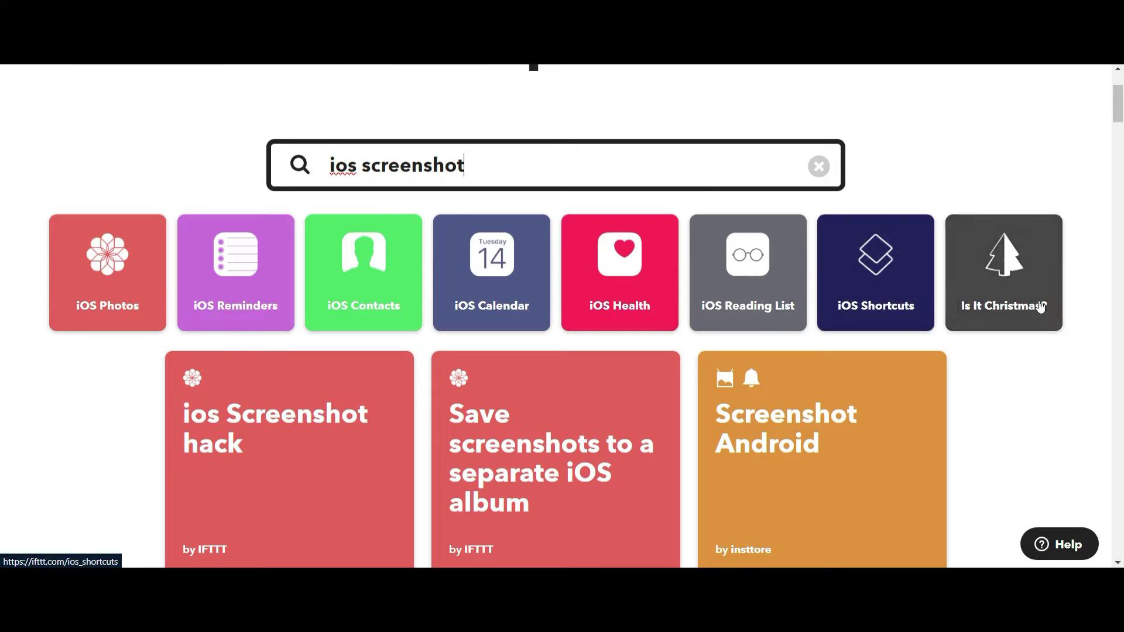
pyautogui.scroll(-12, 837, 274)
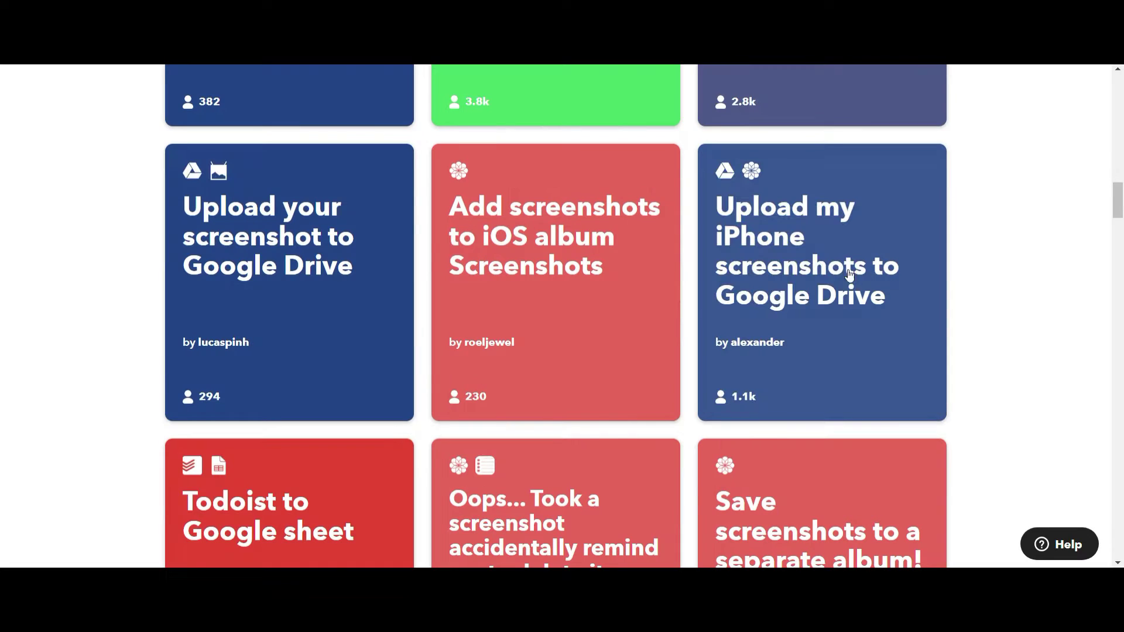
# - Open and connect the 'Upload my iPhone screenshots to Google Drive' applet
pyautogui.click(795, 255)
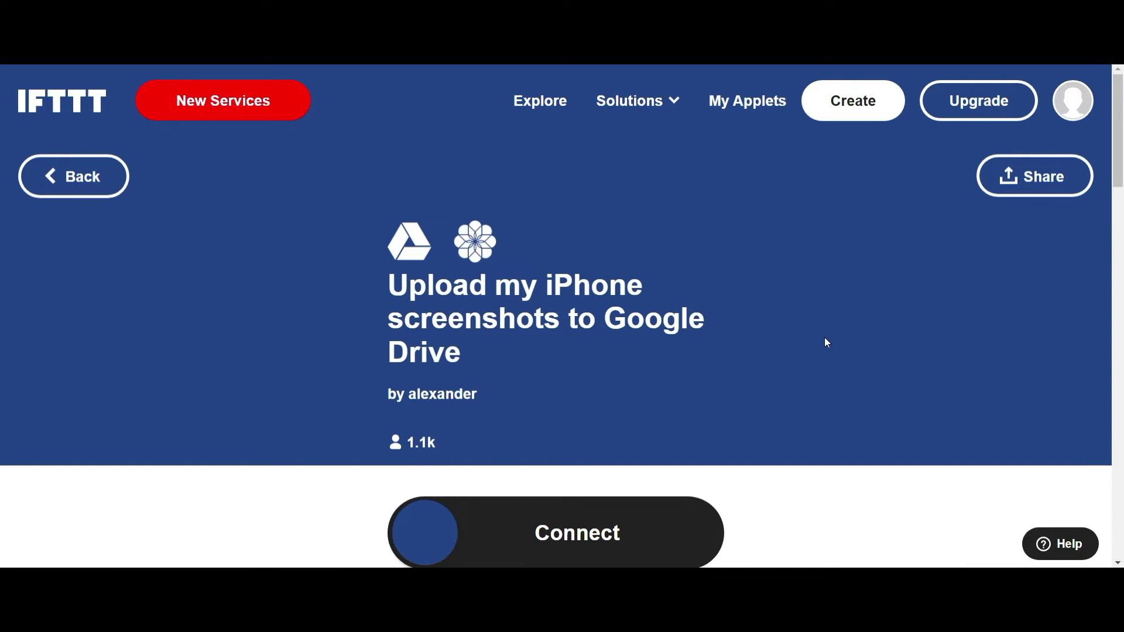
pyautogui.scroll(-4, 828, 329)
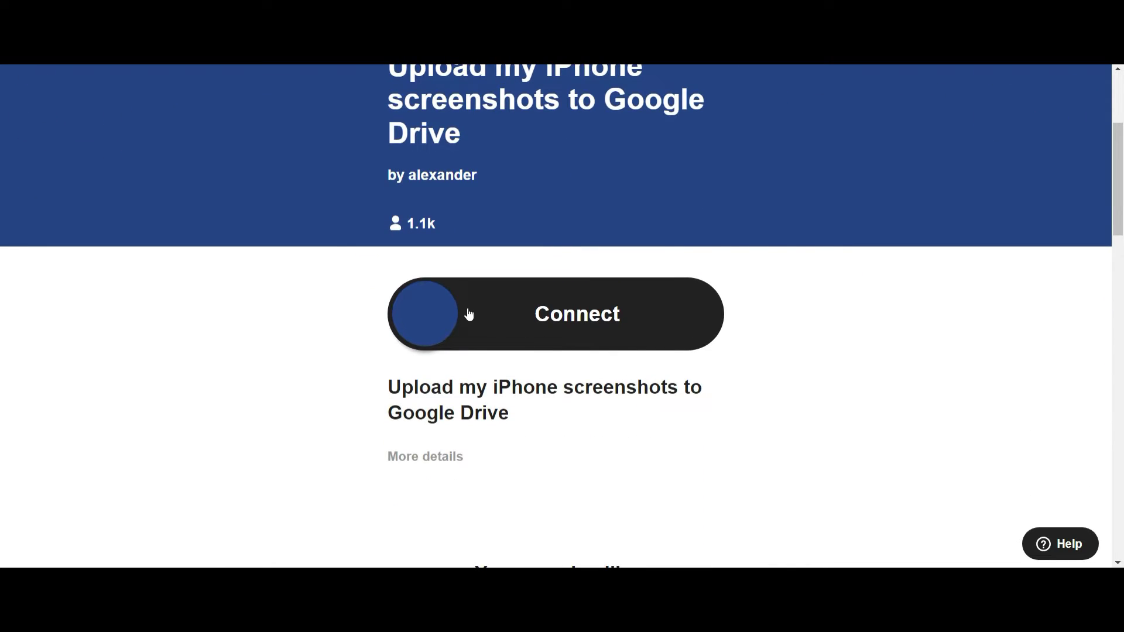
pyautogui.click(467, 309)
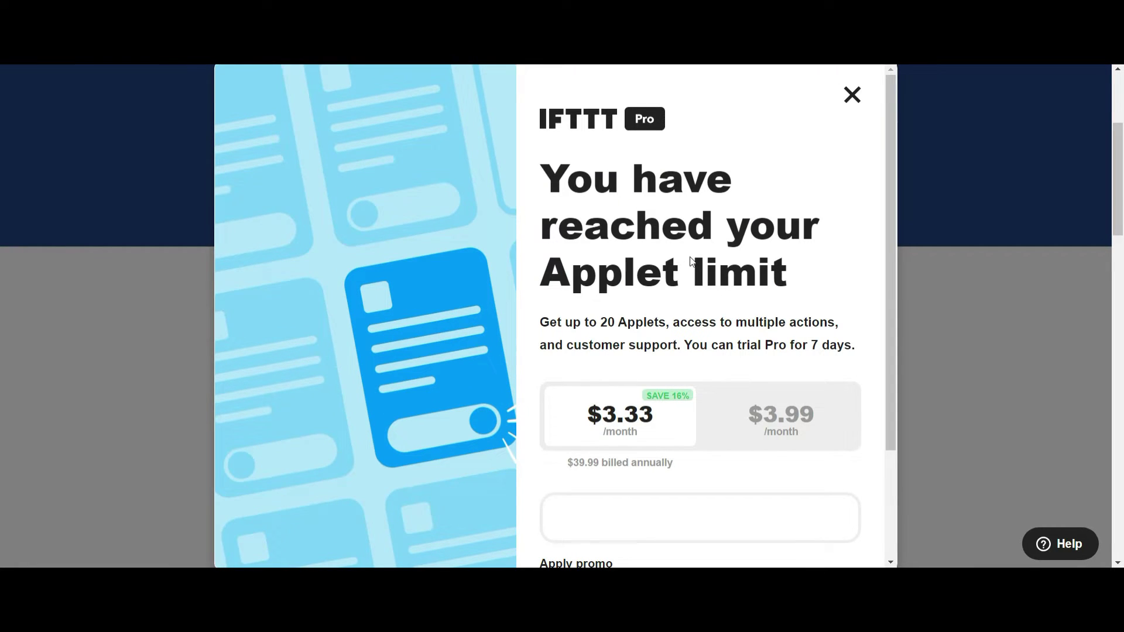
pyautogui.scroll(-3, 693, 264)
# - Dismiss the IFTTT Pro applet-limit upgrade offer
pyautogui.scroll(3, 694, 257)
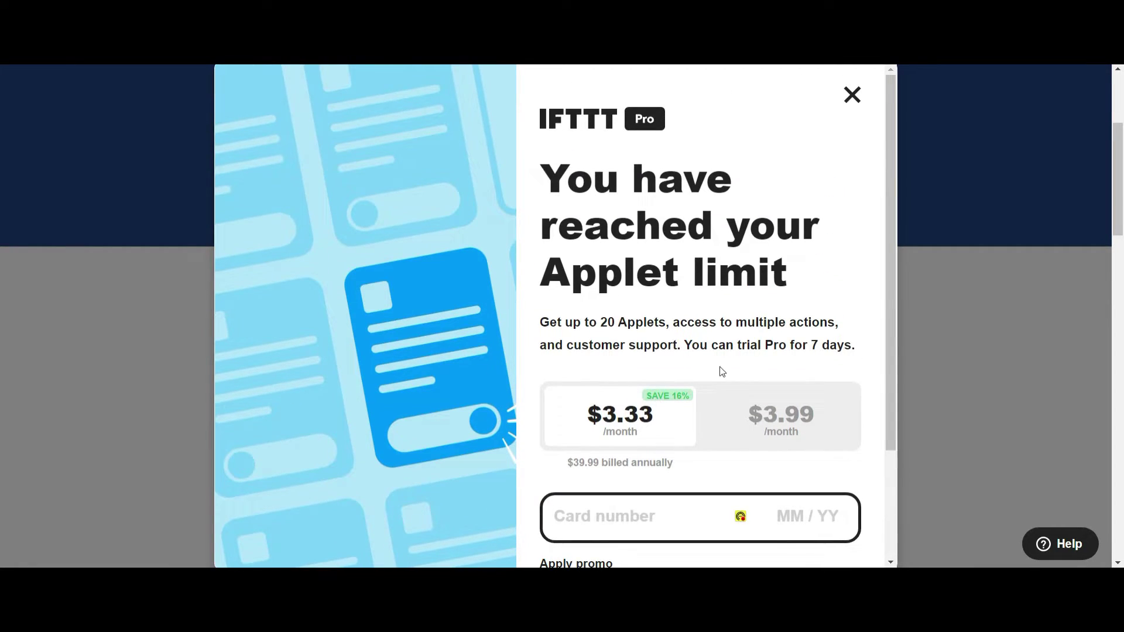
pyautogui.press('Escape')
pyautogui.scroll(3, 872, 333)
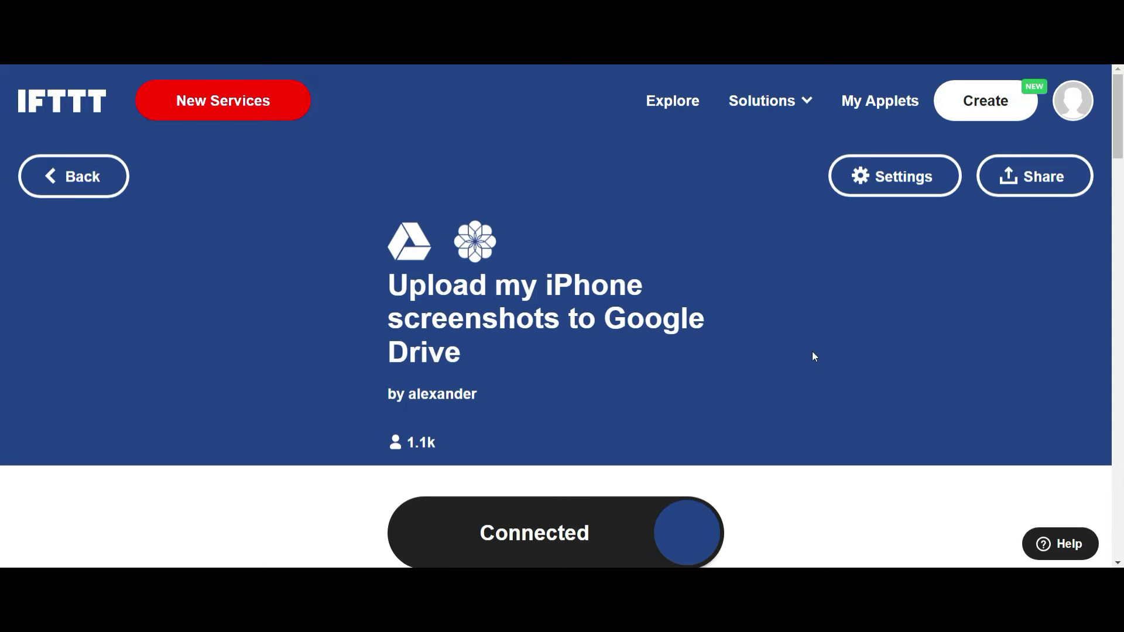
pyautogui.scroll(-2, 777, 342)
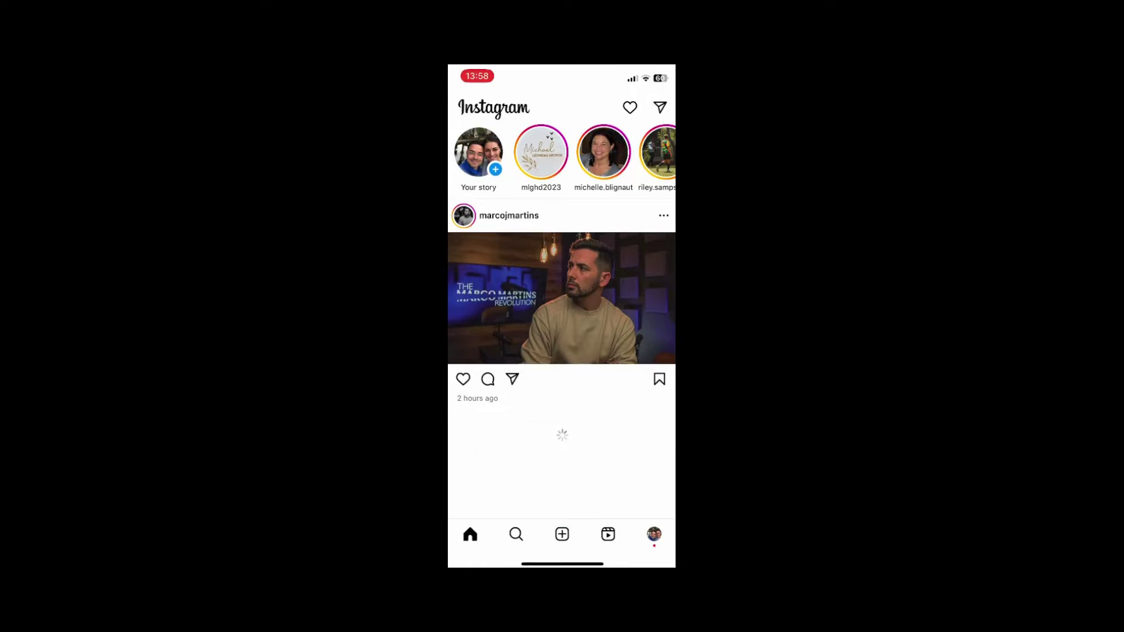
# - Screenshot the Cameroon XI post and a later feed post while scrolling Instagram toward the dog video
pyautogui.scroll(-8, 562, 322)
pyautogui.scroll(-6, 562, 322)
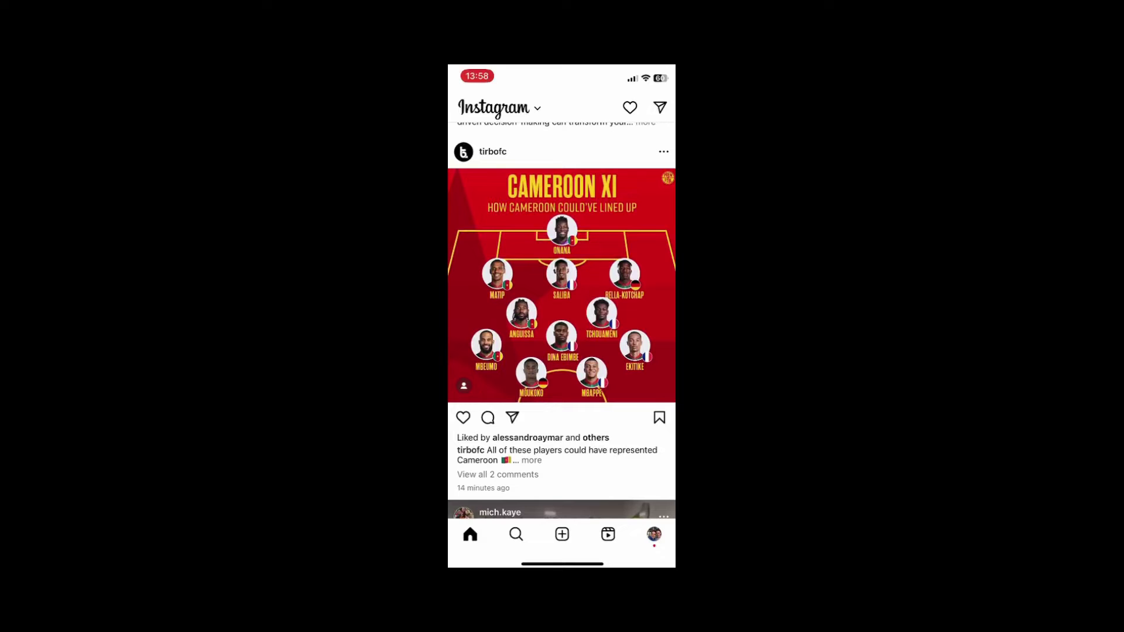
pyautogui.press('Print')
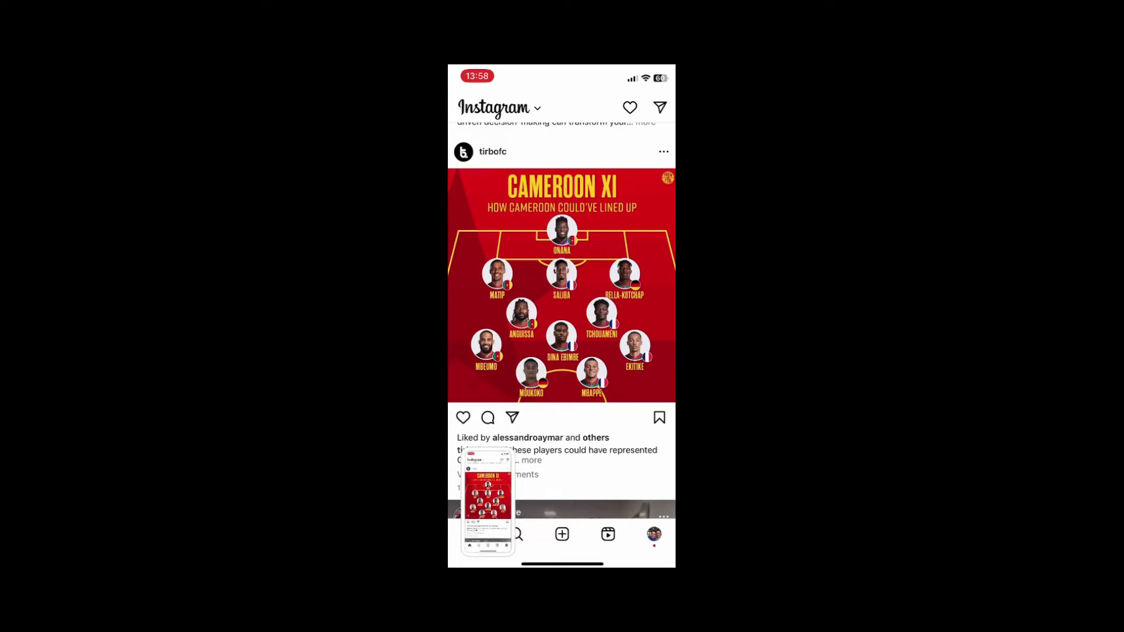
pyautogui.scroll(-10, 562, 322)
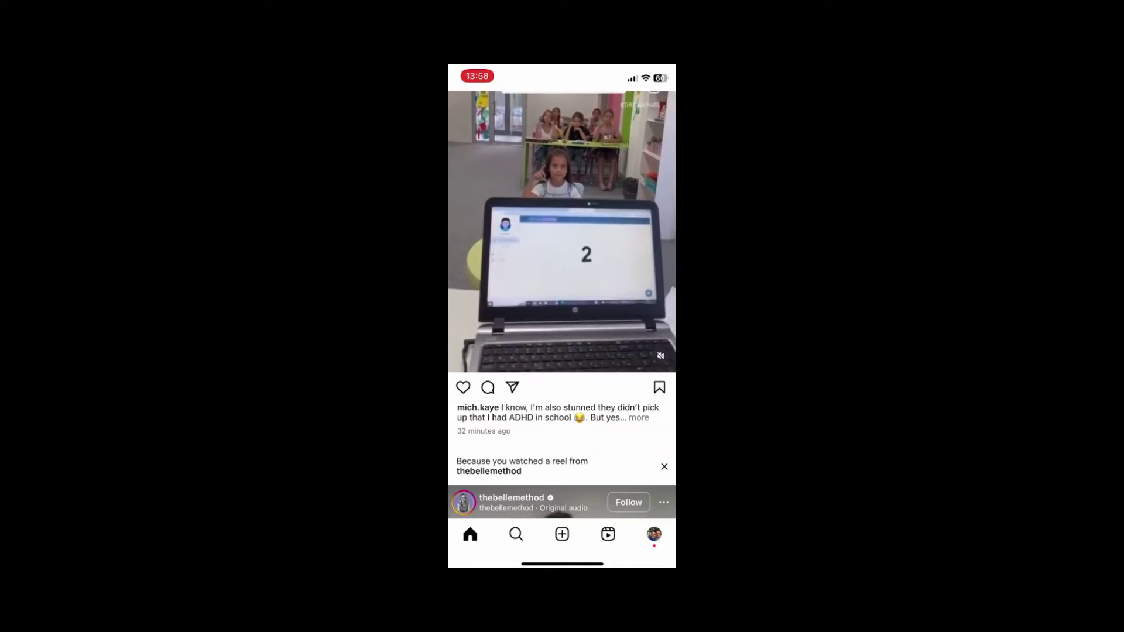
pyautogui.scroll(-10, 562, 322)
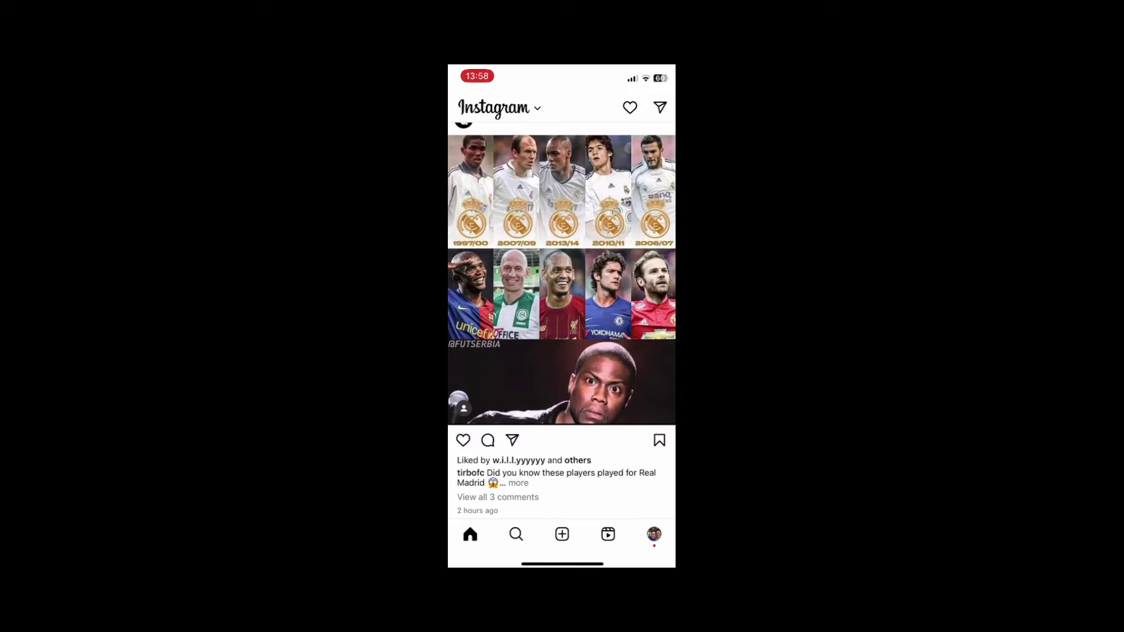
pyautogui.press('Print')
pyautogui.scroll(-10, 562, 322)
pyautogui.scroll(-10, 561, 322)
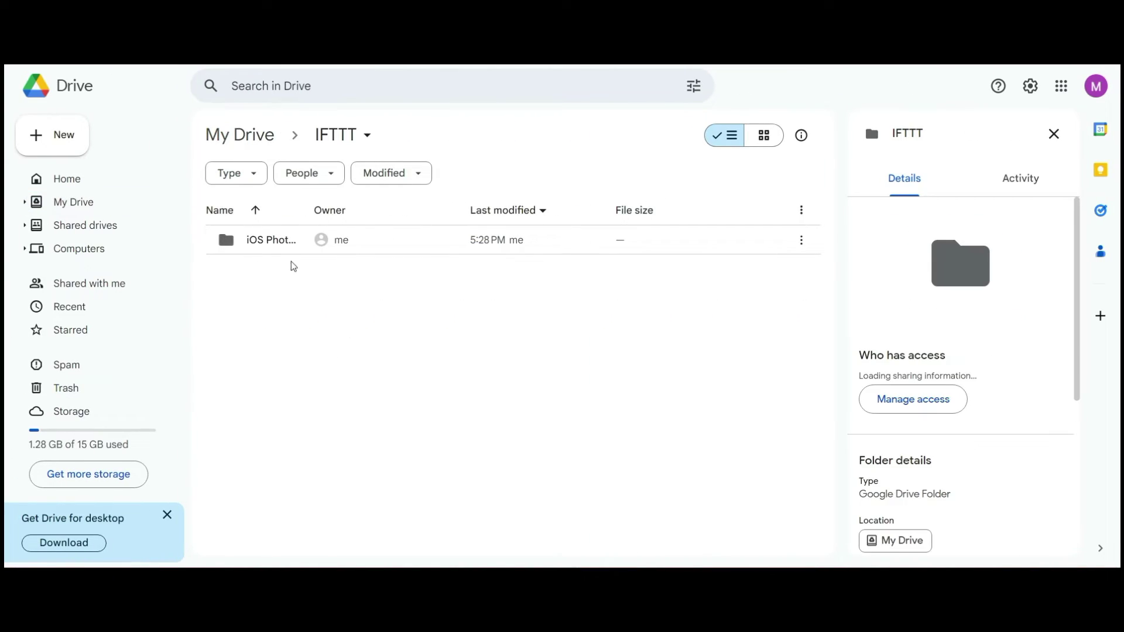
# - Preview both January screenshots in IFTTT > iOS Photos > Screenshots, then return to iOS Photos
pyautogui.doubleClick(288, 241)
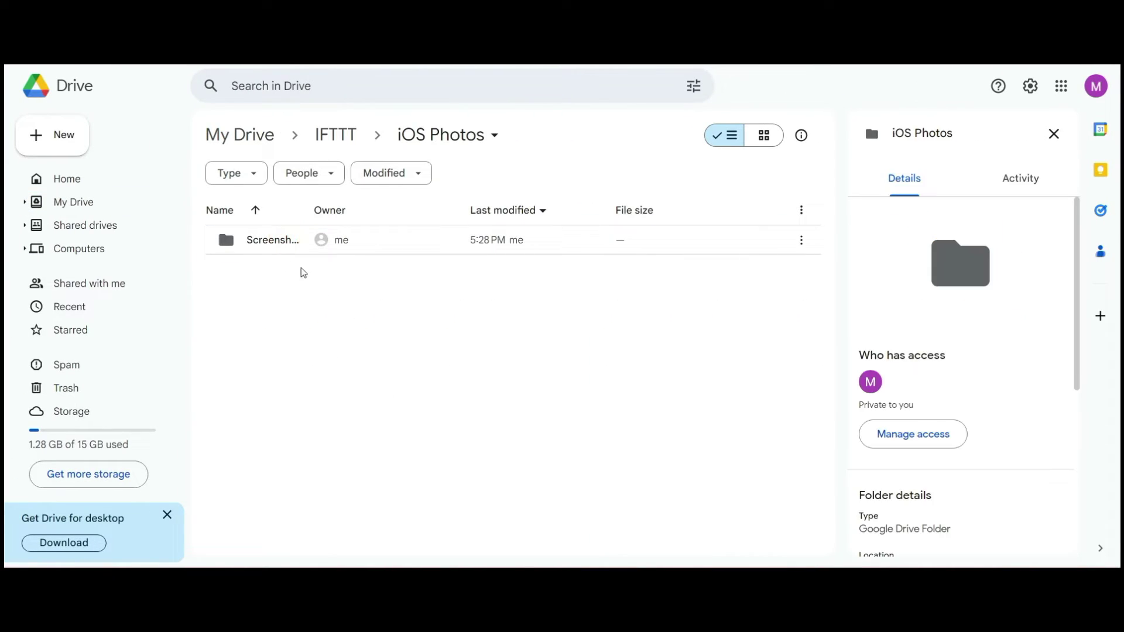
pyautogui.doubleClick(281, 241)
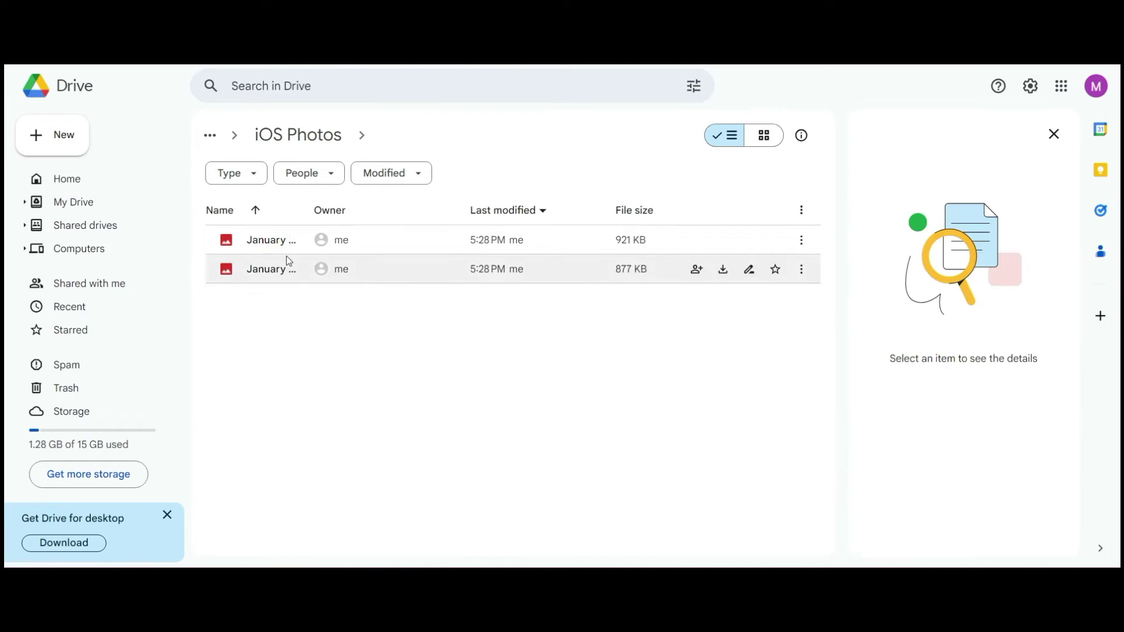
pyautogui.doubleClick(272, 246)
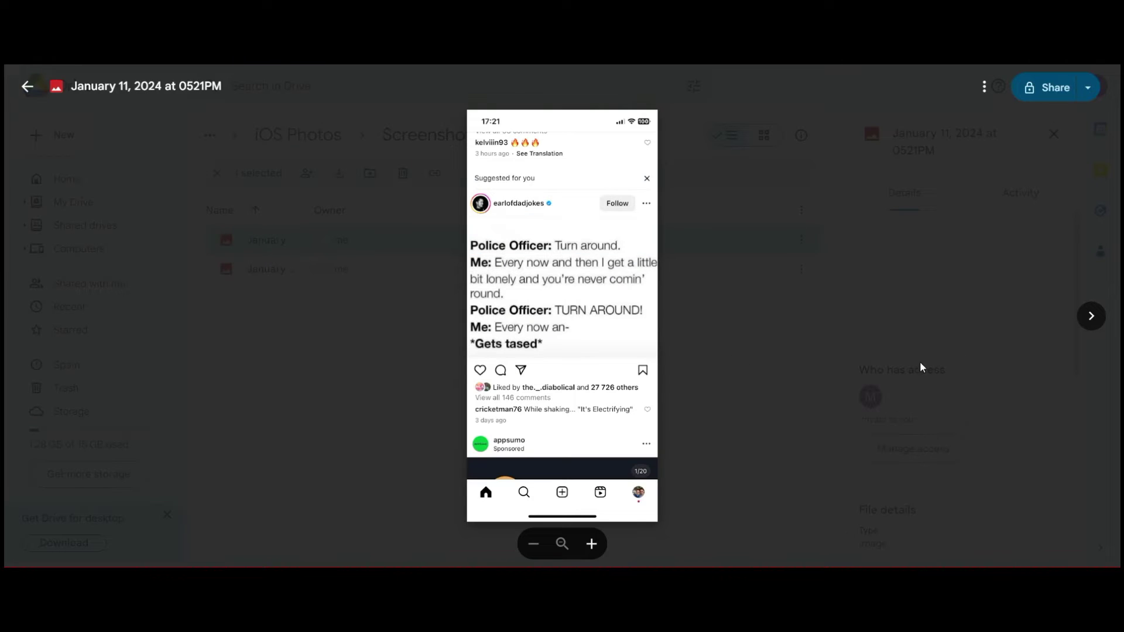
pyautogui.click(1090, 316)
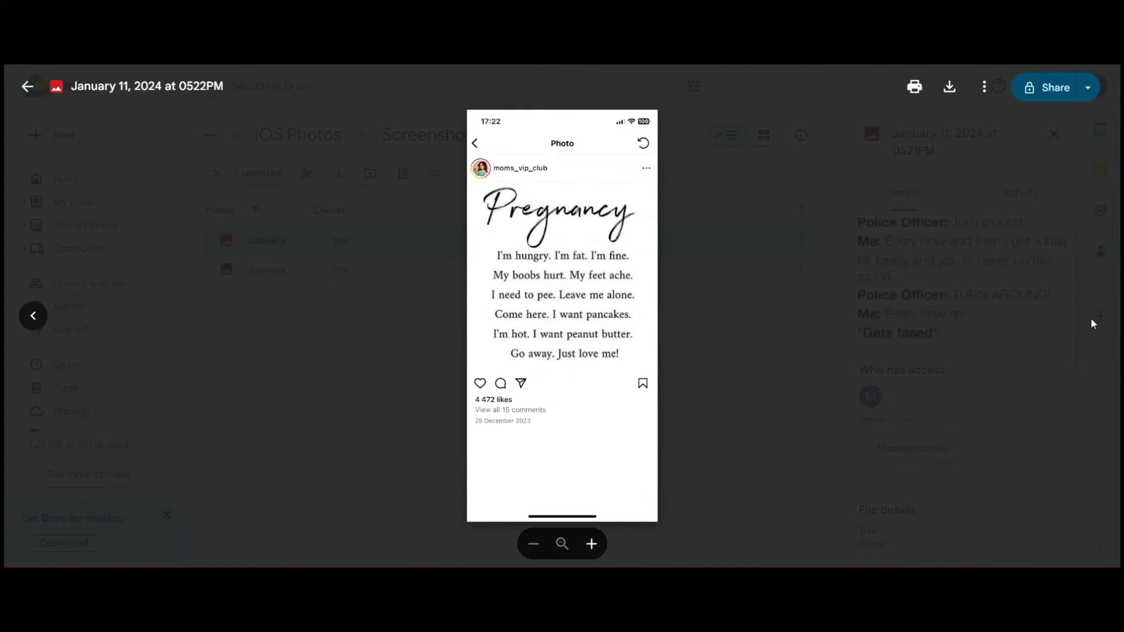
pyautogui.click(741, 383)
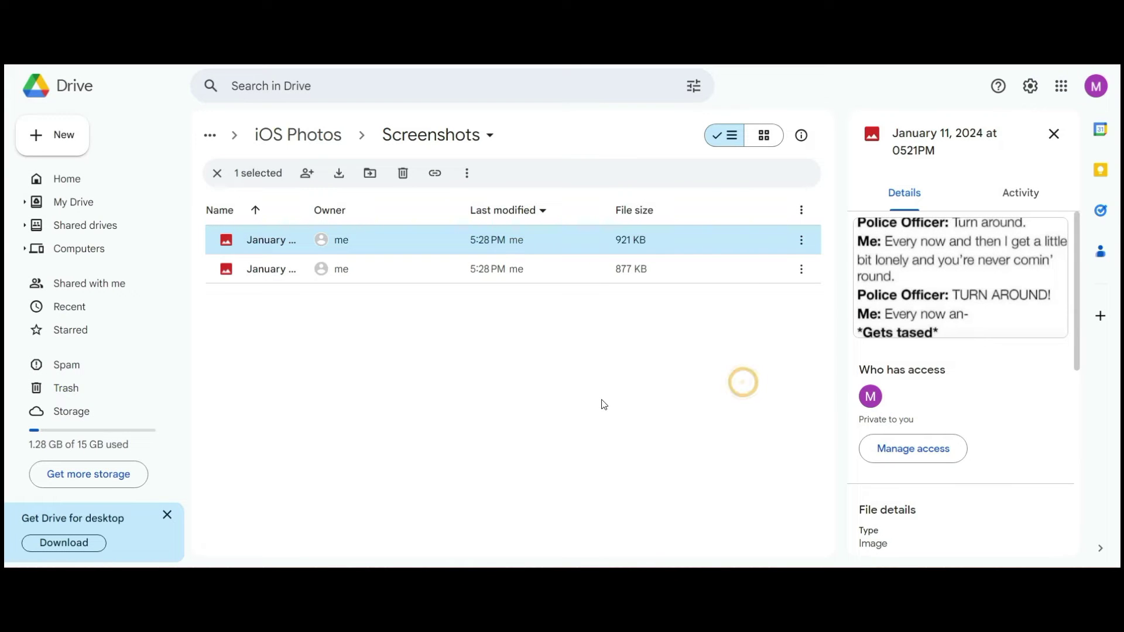
pyautogui.click(599, 398)
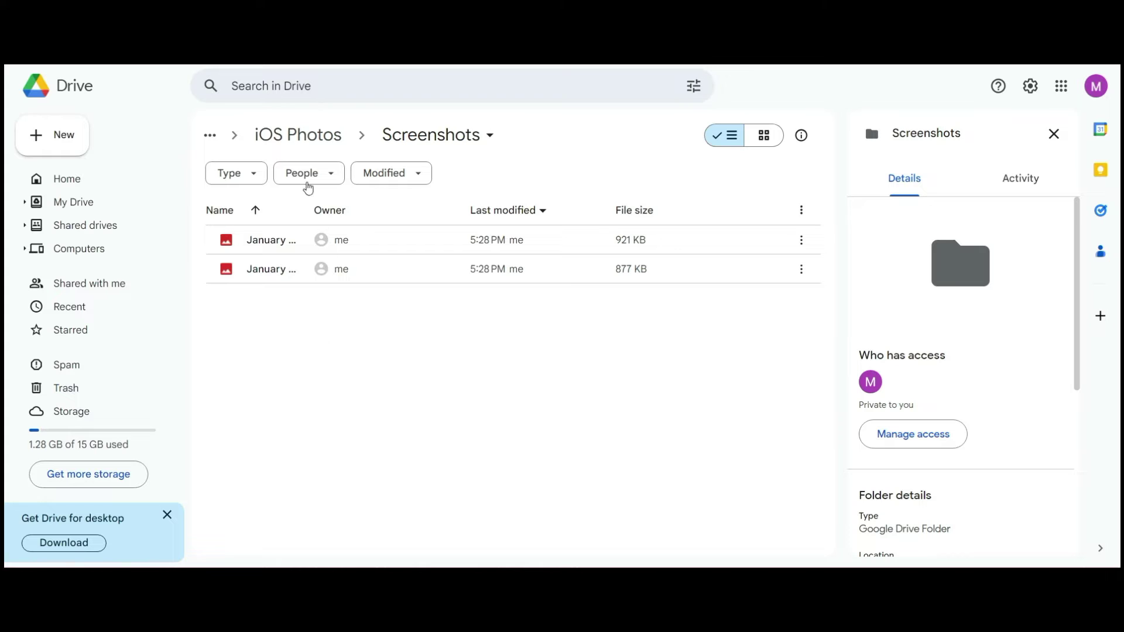
pyautogui.click(297, 136)
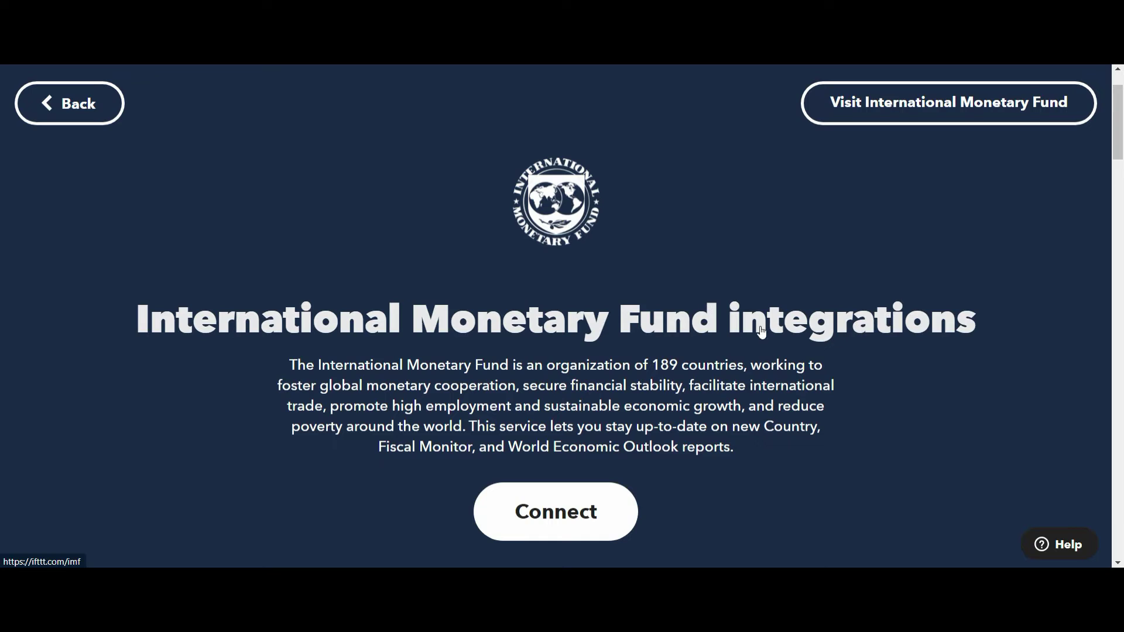
# - Scroll the International Monetary Fund service page down to its Gmail and Slack services grid
pyautogui.scroll(-9, 942, 302)
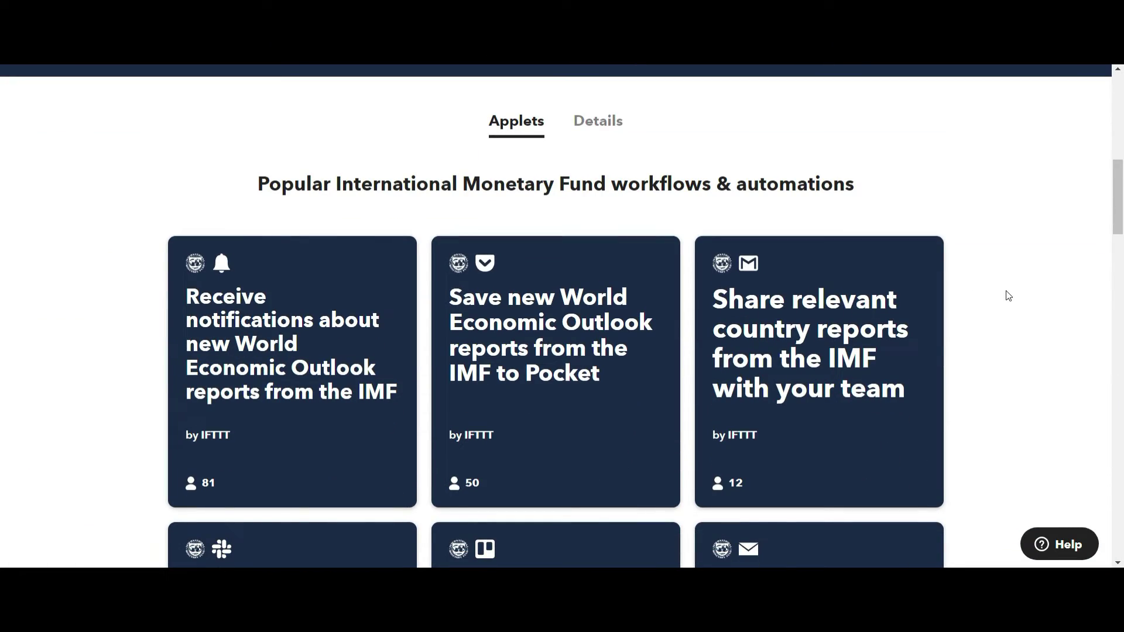
pyautogui.scroll(-15, 1007, 295)
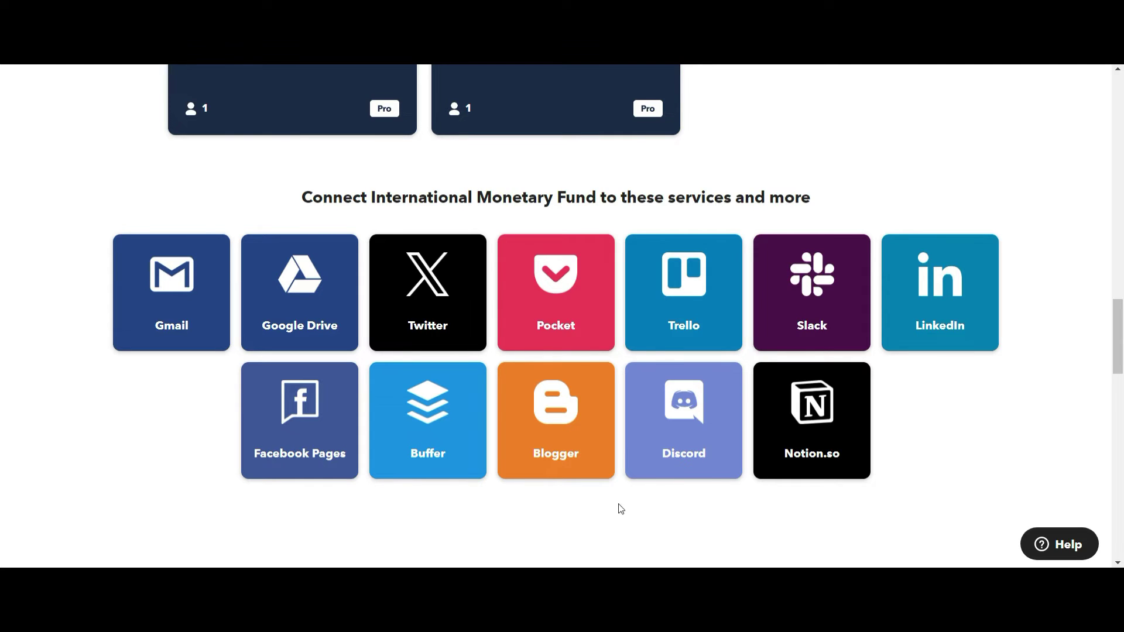
# - Review the International Monetary Fund to Slack page, including its triggers and Post to channel action
pyautogui.click(812, 291)
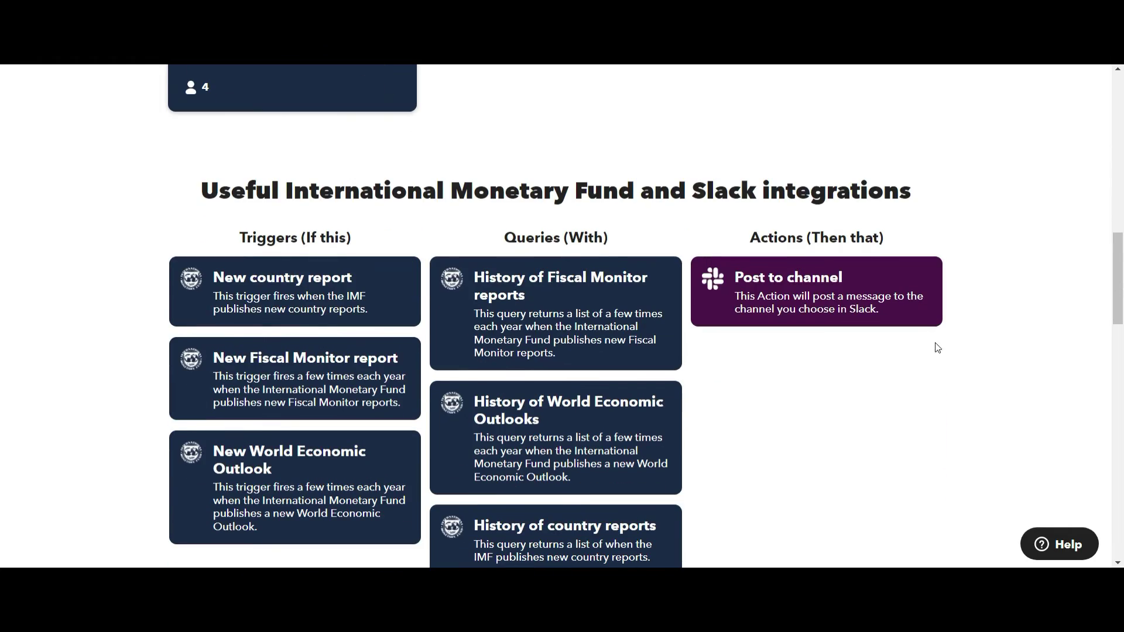
pyautogui.scroll(-1, 945, 341)
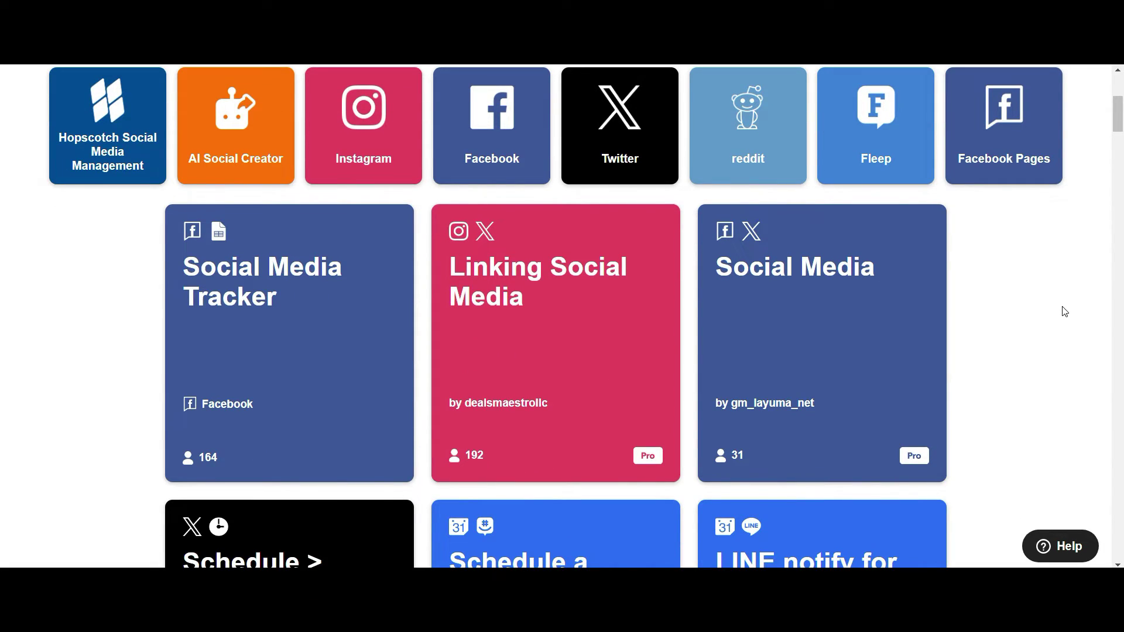
# - Browse the 'iphone' Explore results, including the Organize iPhone screenshots into their own album applet
pyautogui.scroll(-5, 1064, 311)
pyautogui.scroll(-6, 1064, 311)
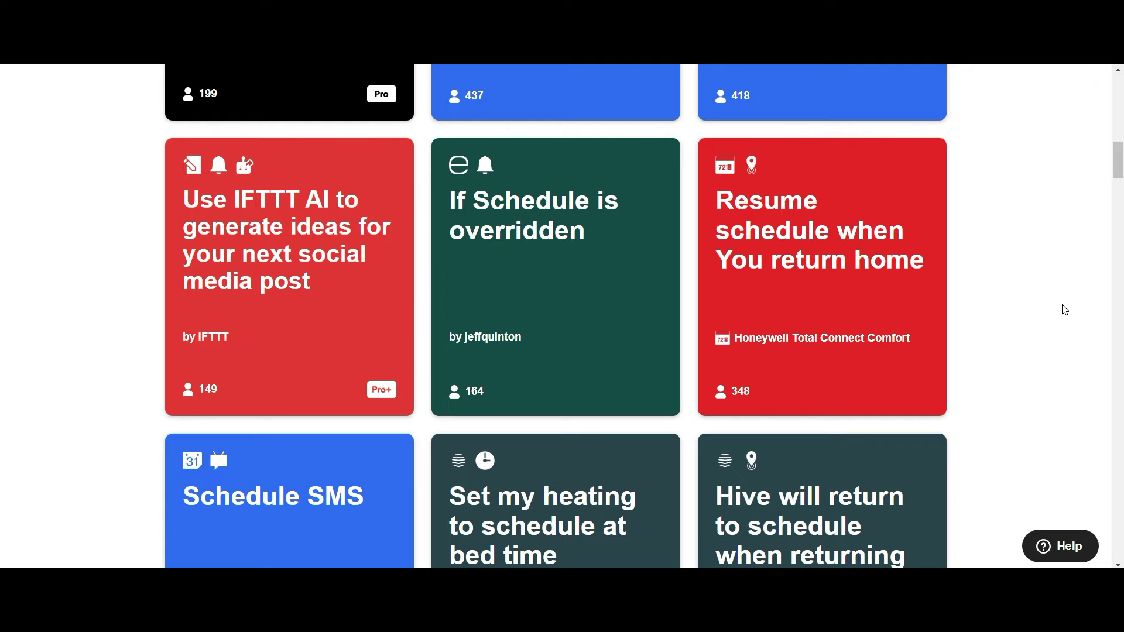
pyautogui.scroll(-6, 1064, 310)
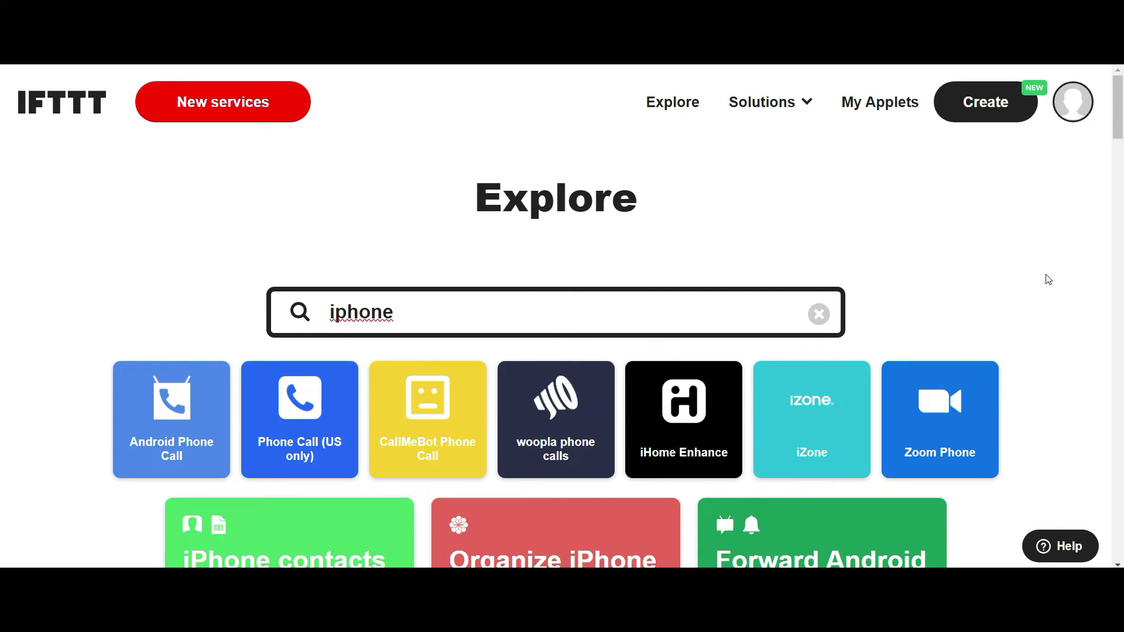
pyautogui.scroll(-3, 1048, 279)
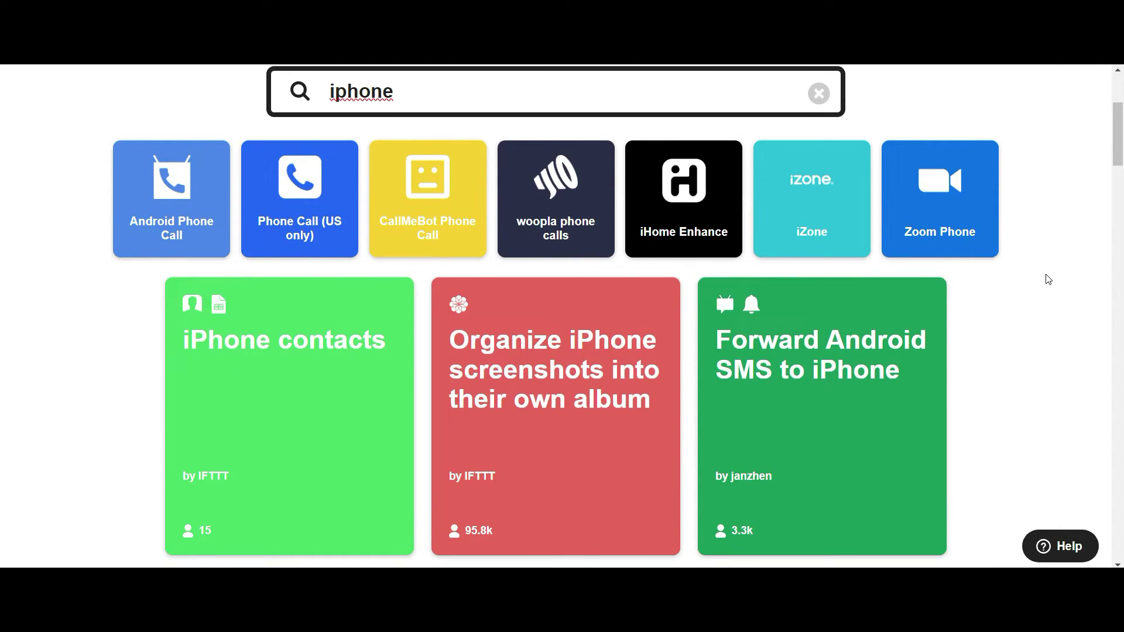
pyautogui.scroll(-1, 1048, 279)
pyautogui.scroll(-2, 1091, 278)
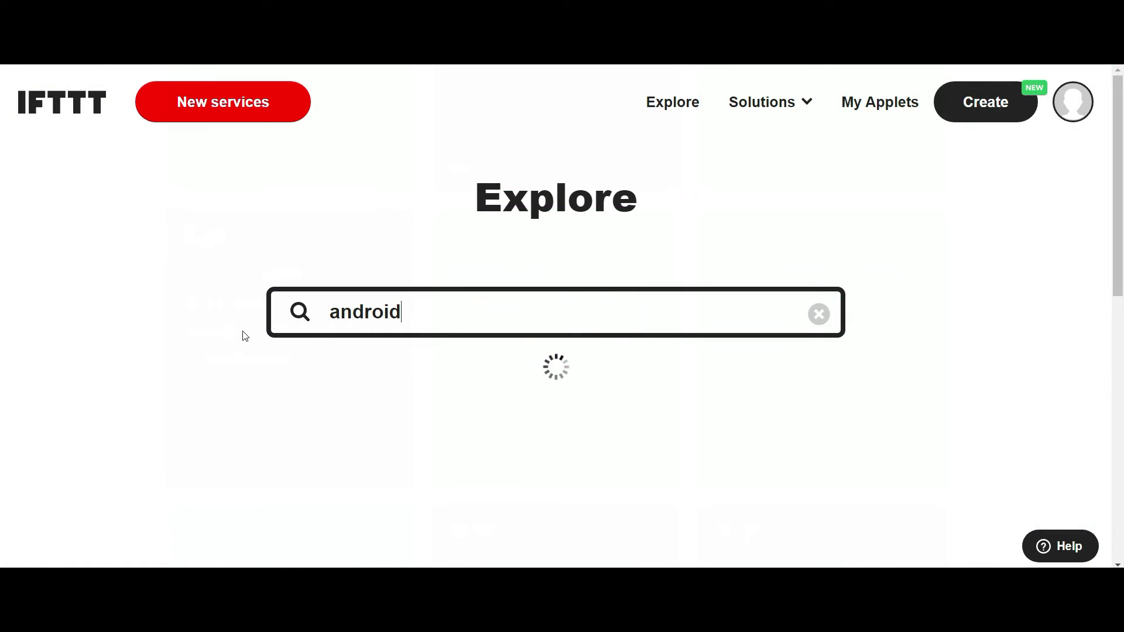
# - Browse the 'android' results, such as bedtime phone-muting and wallpaper applets
pyautogui.scroll(-4, 1079, 276)
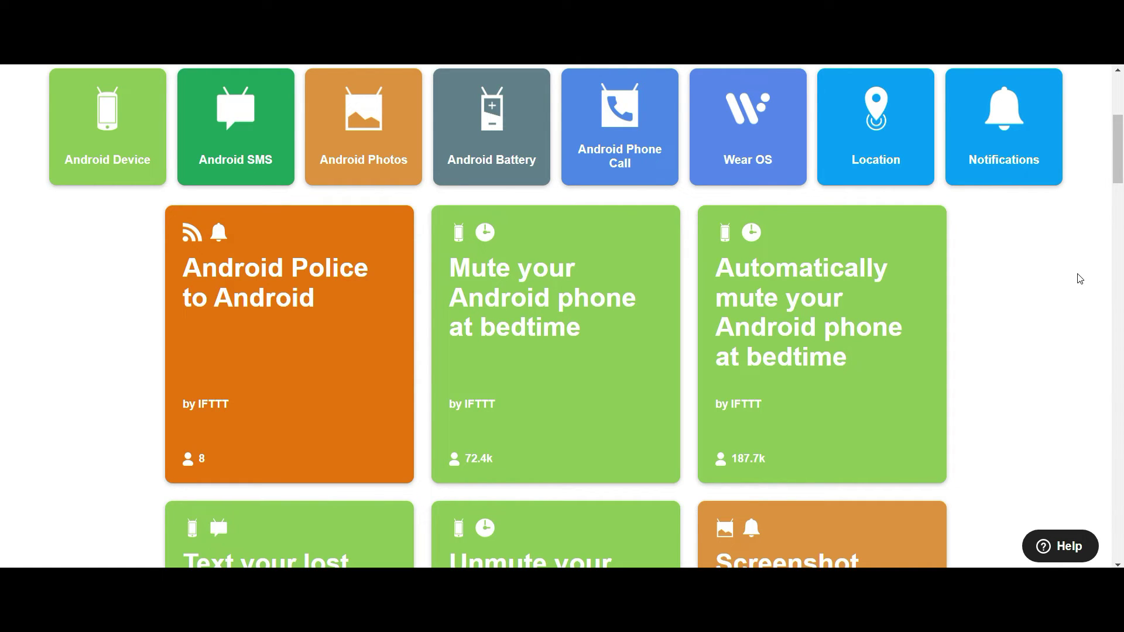
pyautogui.scroll(-2, 1080, 279)
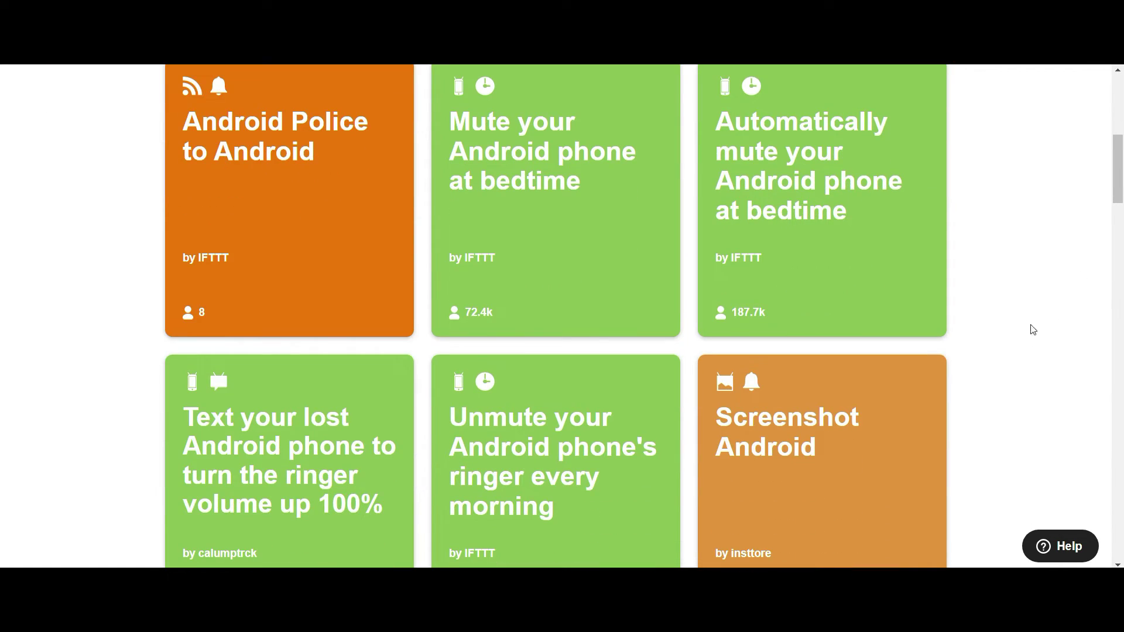
pyautogui.scroll(-10, 1032, 329)
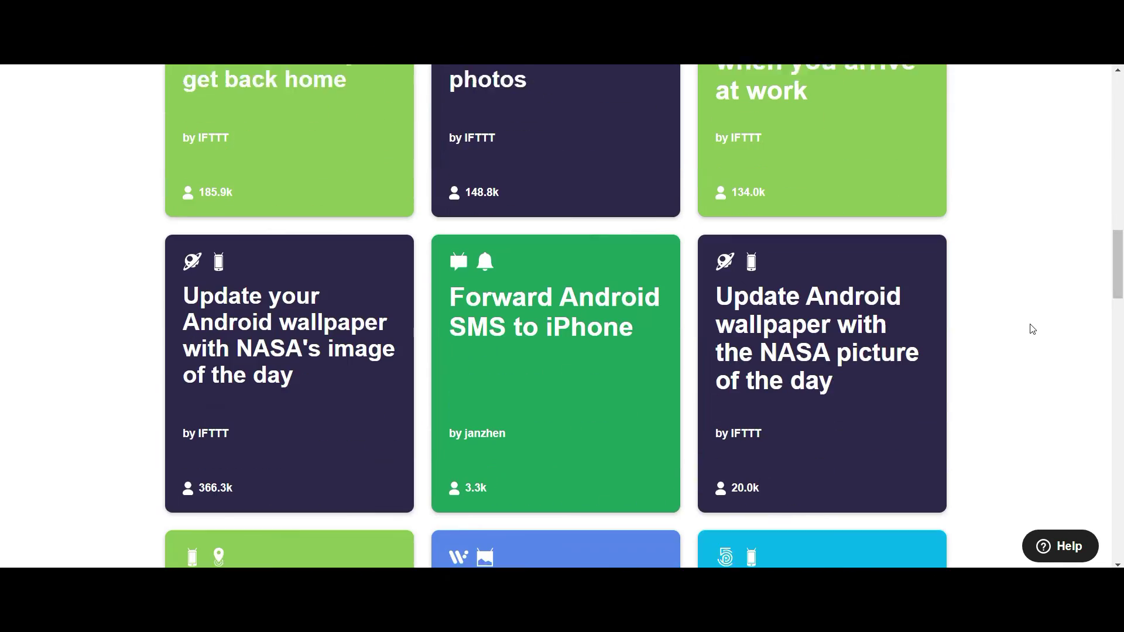
pyautogui.scroll(-6, 1032, 329)
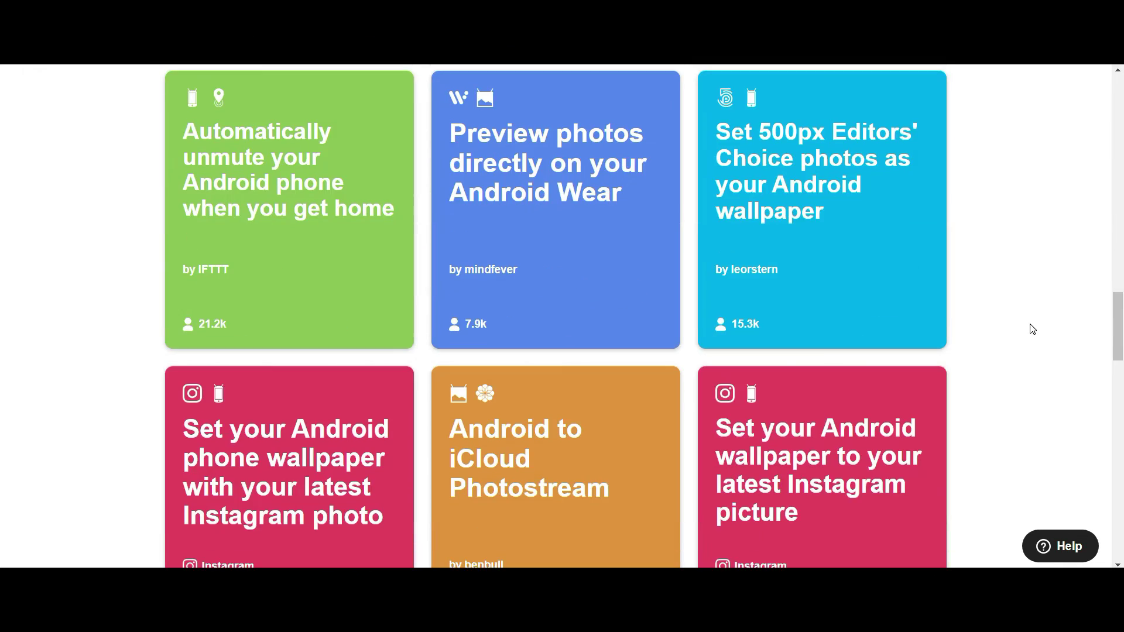
pyautogui.scroll(-16, 1032, 329)
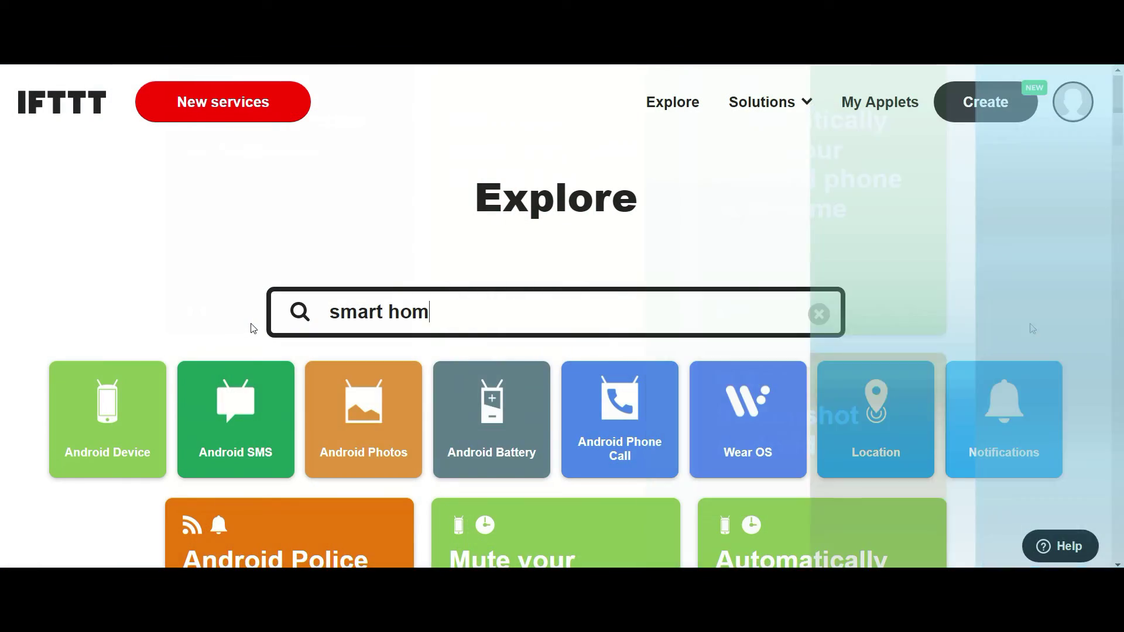
# - Complete the 'smart home' search and browse Smart Life, ecobee, Philips Hue and Husqvarna applets
pyautogui.write('e')
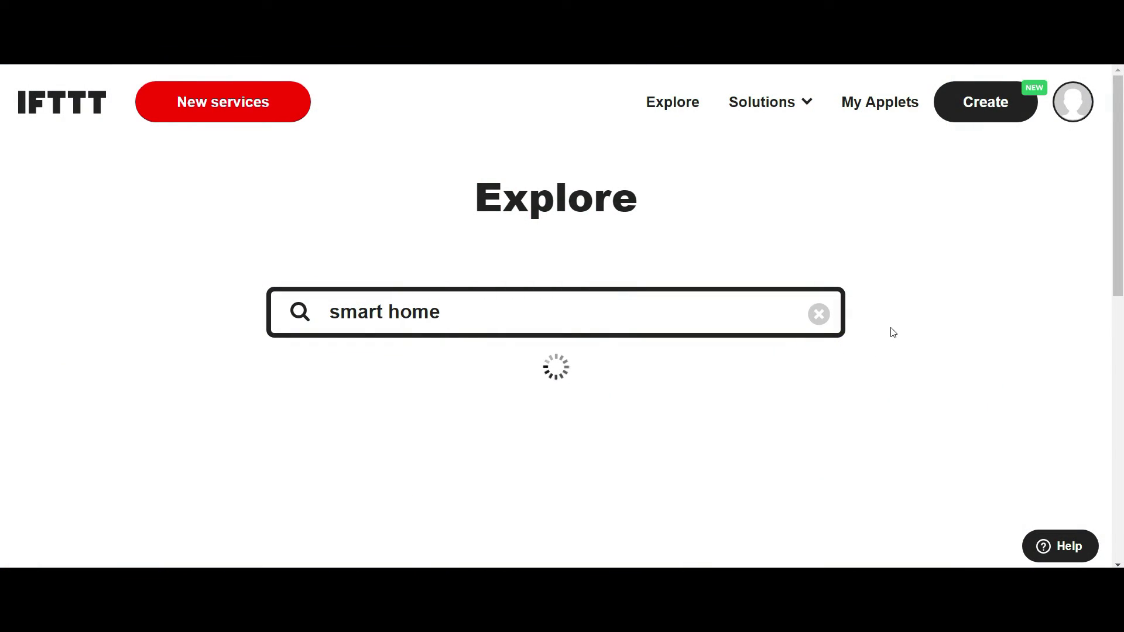
pyautogui.scroll(-5, 1053, 311)
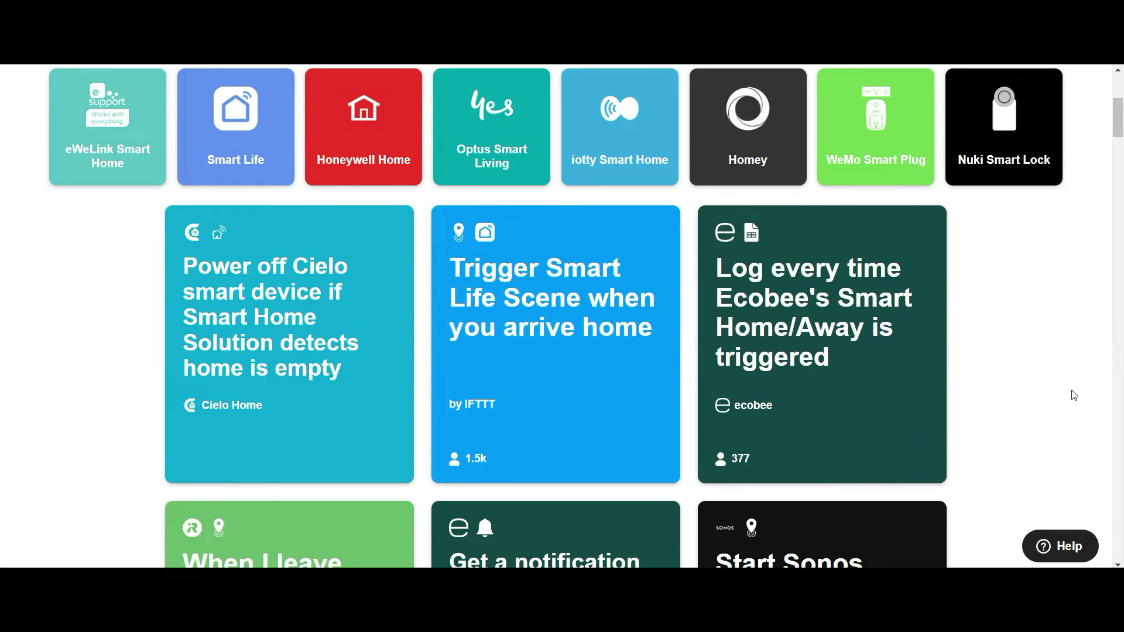
pyautogui.scroll(-4, 1073, 389)
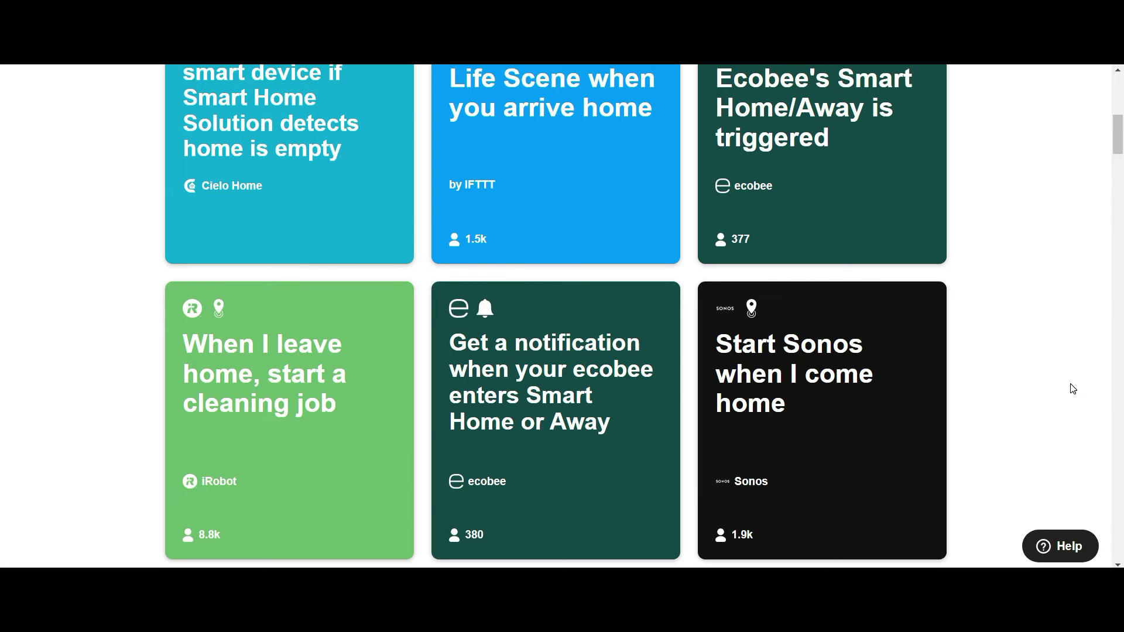
pyautogui.scroll(-6, 1072, 389)
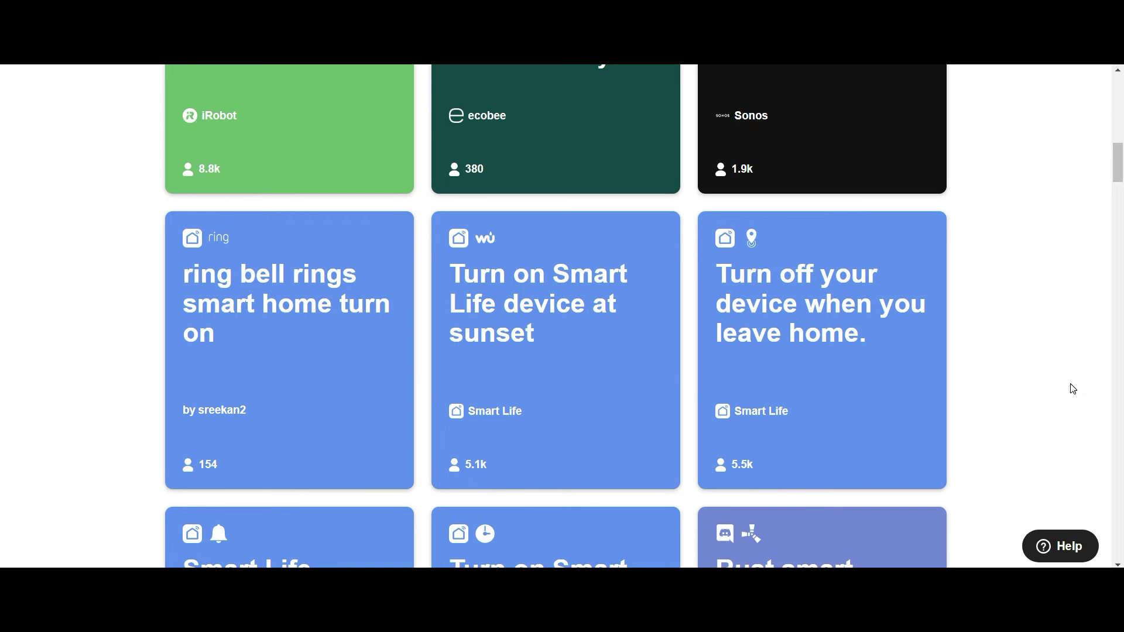
pyautogui.scroll(-5, 1072, 389)
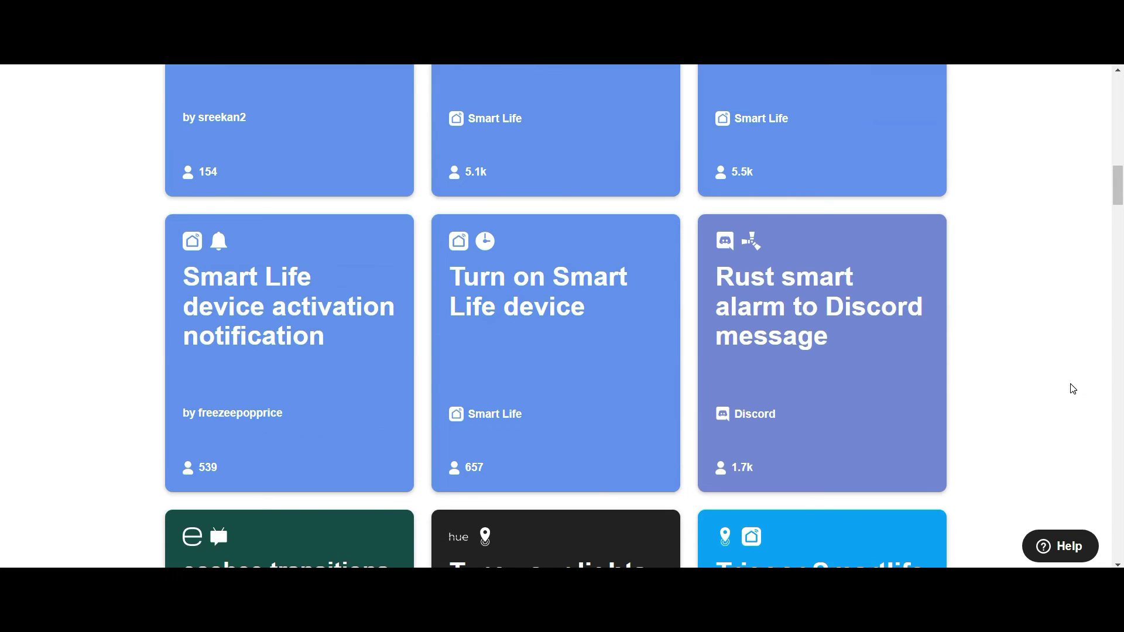
pyautogui.scroll(-6, 1072, 389)
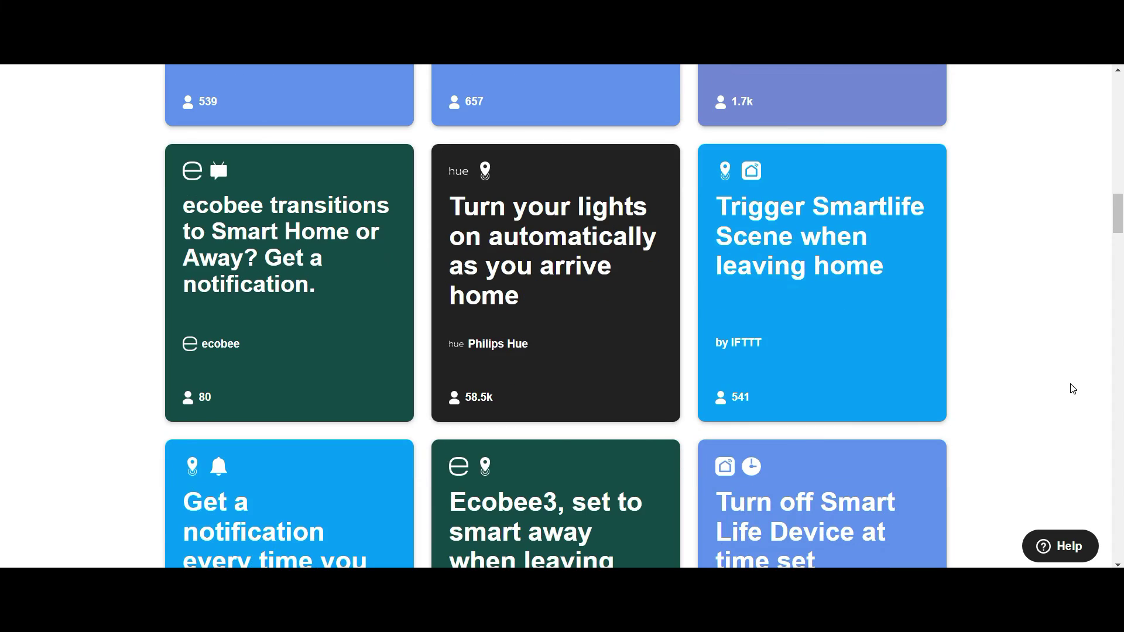
pyautogui.scroll(-7, 1072, 389)
pyautogui.scroll(-20, 1072, 389)
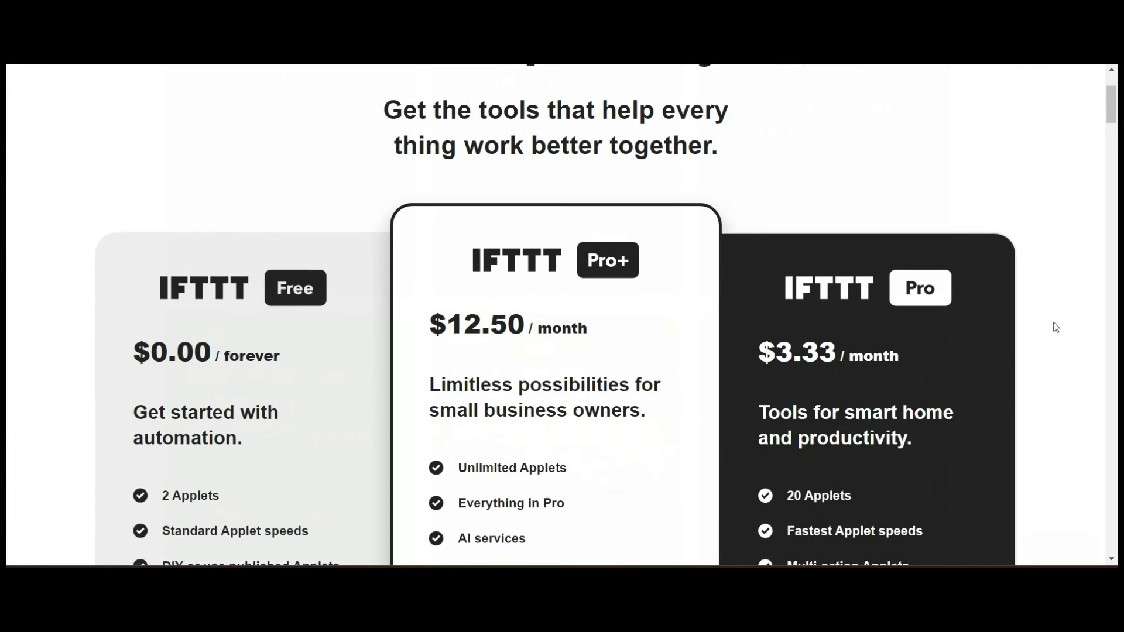
# - Compare the Free, Pro and Pro+ plan cards, with Free at $0.00 forever for 2 Applets
pyautogui.scroll(-5, 1057, 328)
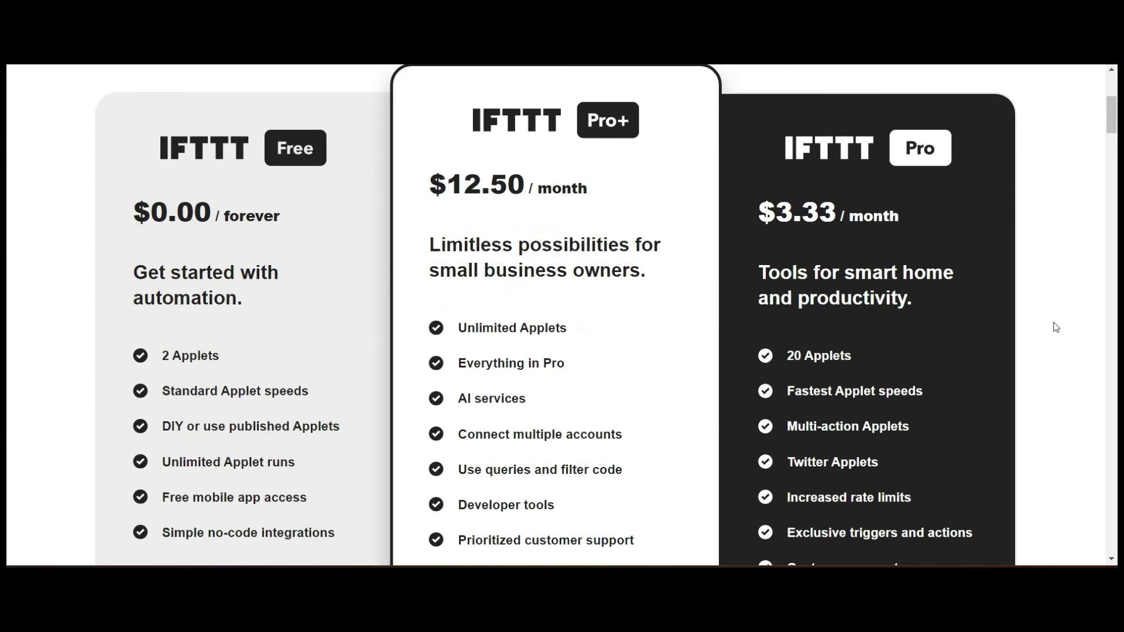
pyautogui.scroll(8, 1056, 327)
pyautogui.scroll(-4, 1056, 327)
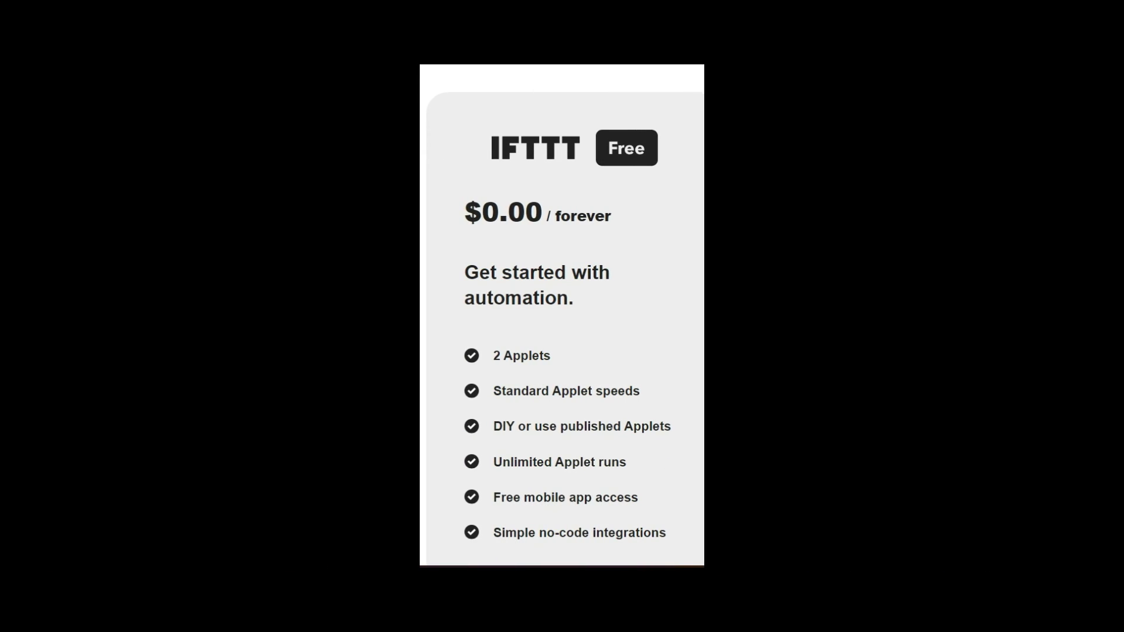